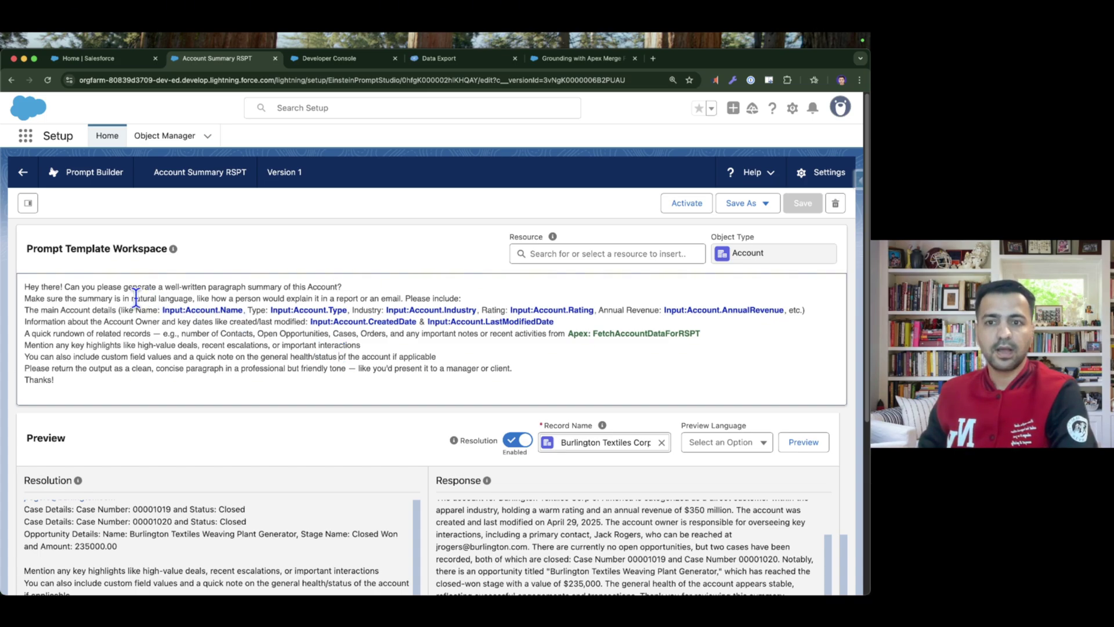
left_click_drag(63, 284, 264, 378)
left_click(266, 377)
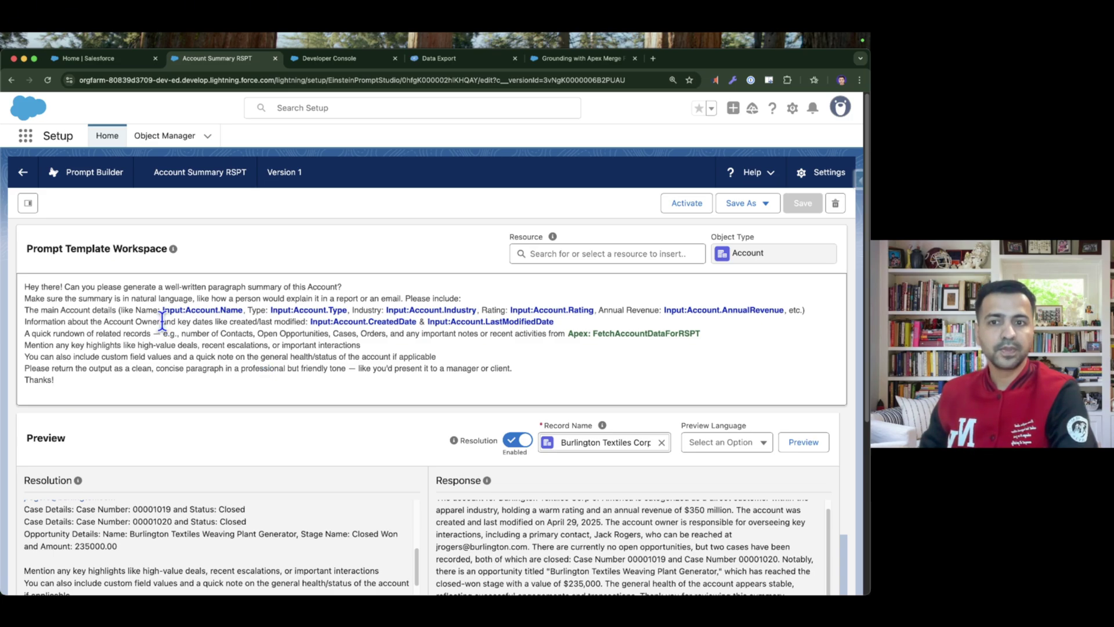
left_click_drag(154, 310, 568, 321)
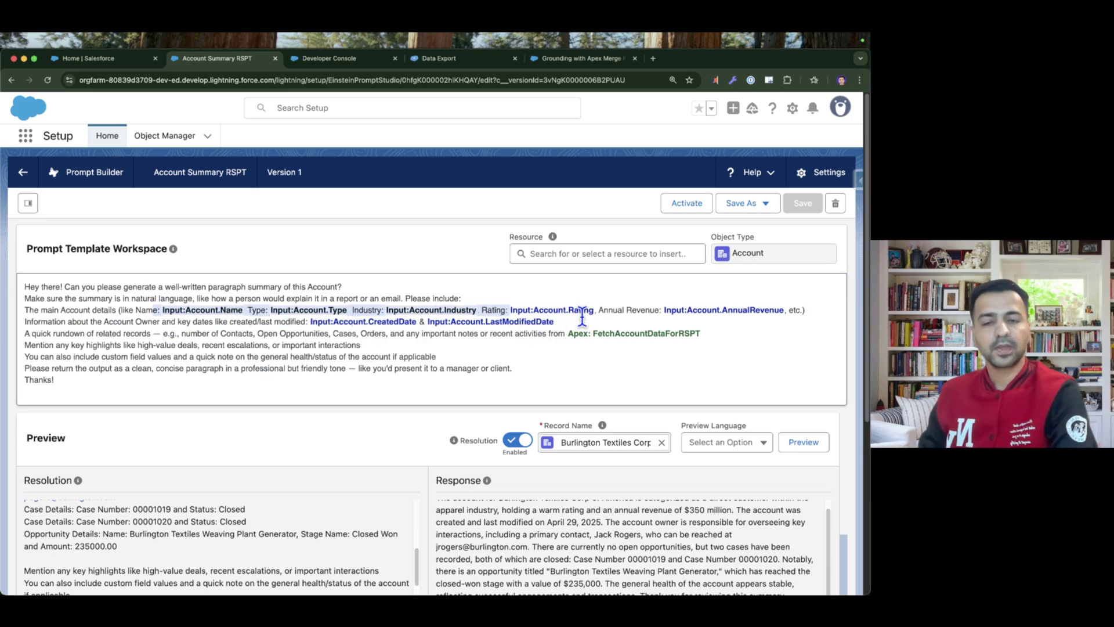
left_click(301, 368)
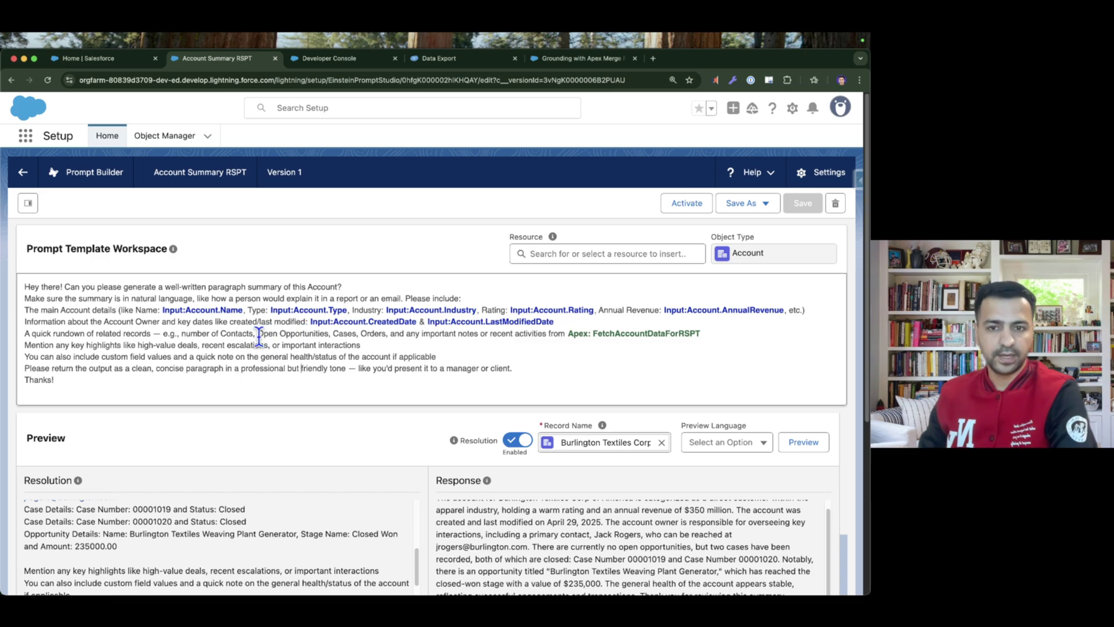
Remove the word "Open" before Opportunities in the related-records line of the prompt template.
left_click(278, 335)
key("BackSpace")
key("BackSpace")
key("BackSpace")
key("BackSpace")
key("BackSpace")
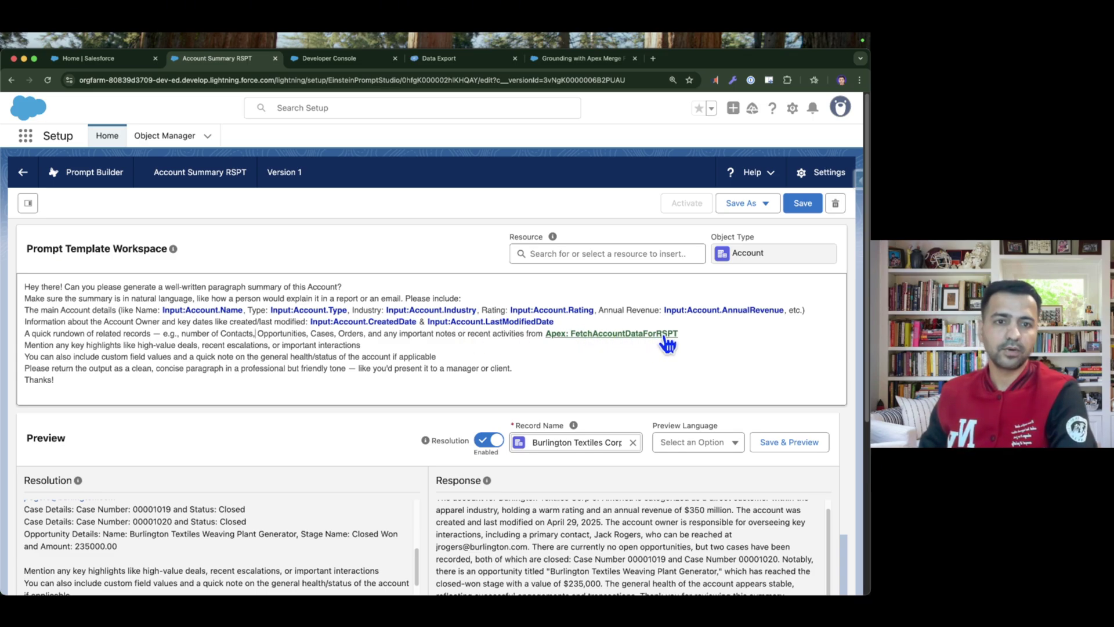
Switch to the Developer Console and review the contact, case and opportunity queries in the FetchAccountDataForRSPT class.
left_click(316, 58)
scroll(266, 284, "down", 5)
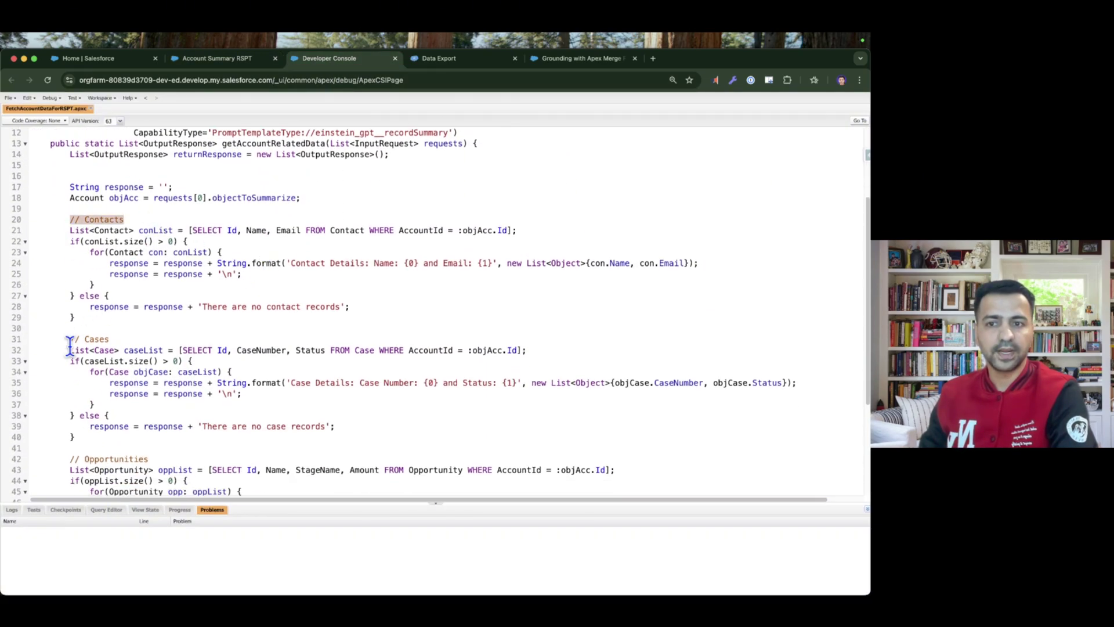
scroll(83, 371, "down", 6)
left_click_drag(67, 303, 150, 303)
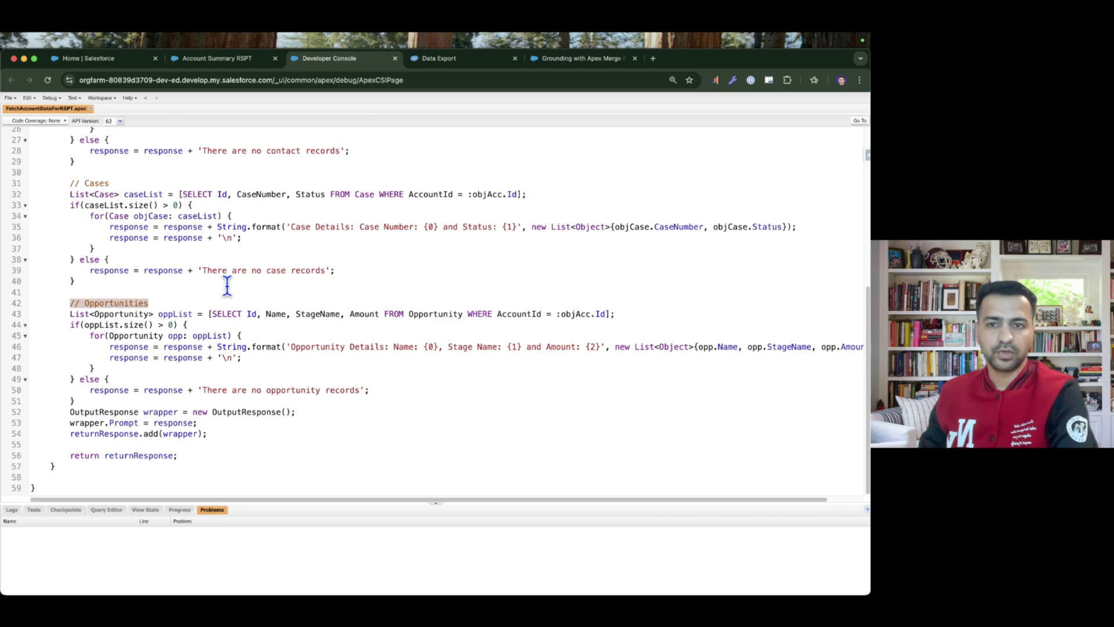
Return to the Account Summary RSPT prompt template, remove the Apex: FetchAccountDataForRSPT resource from the related-records line and save the template.
left_click(210, 58)
left_click(702, 331)
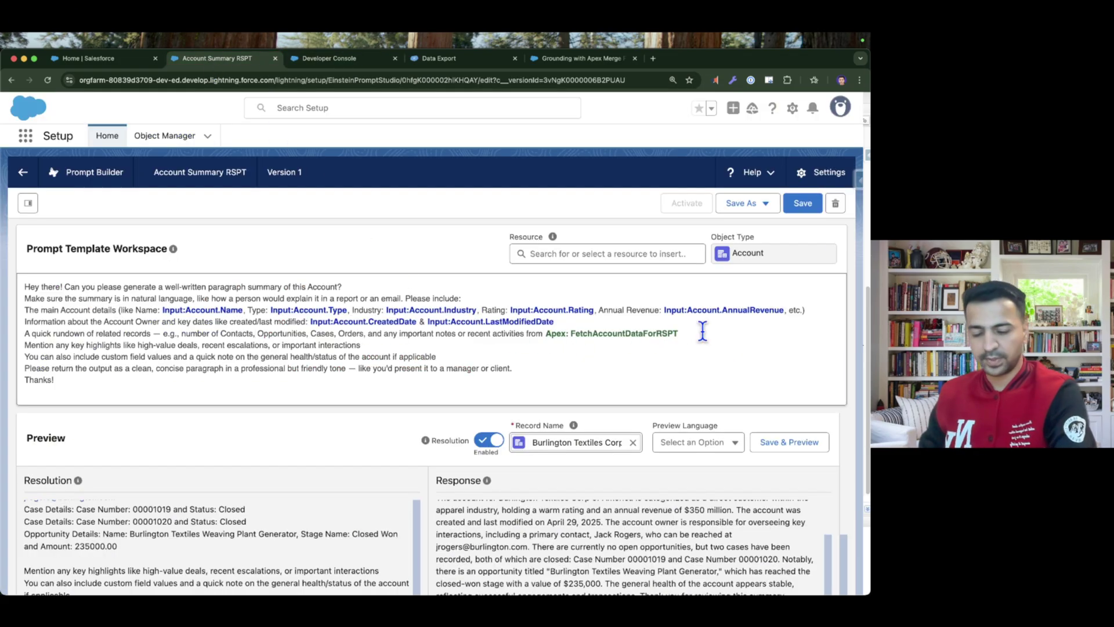
key("BackSpace")
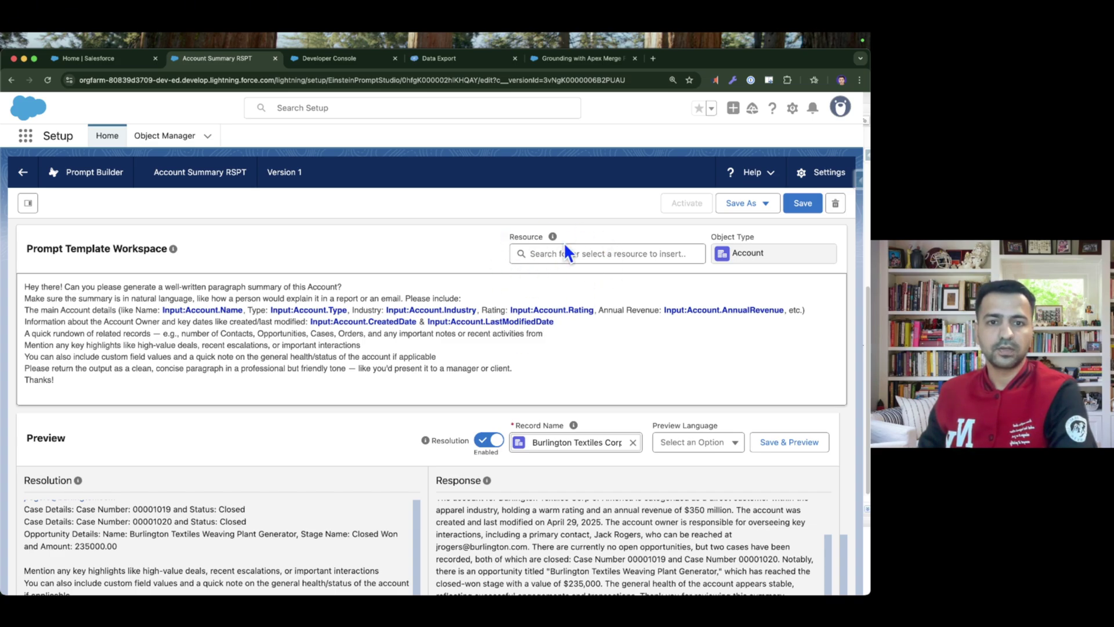
left_click(796, 207)
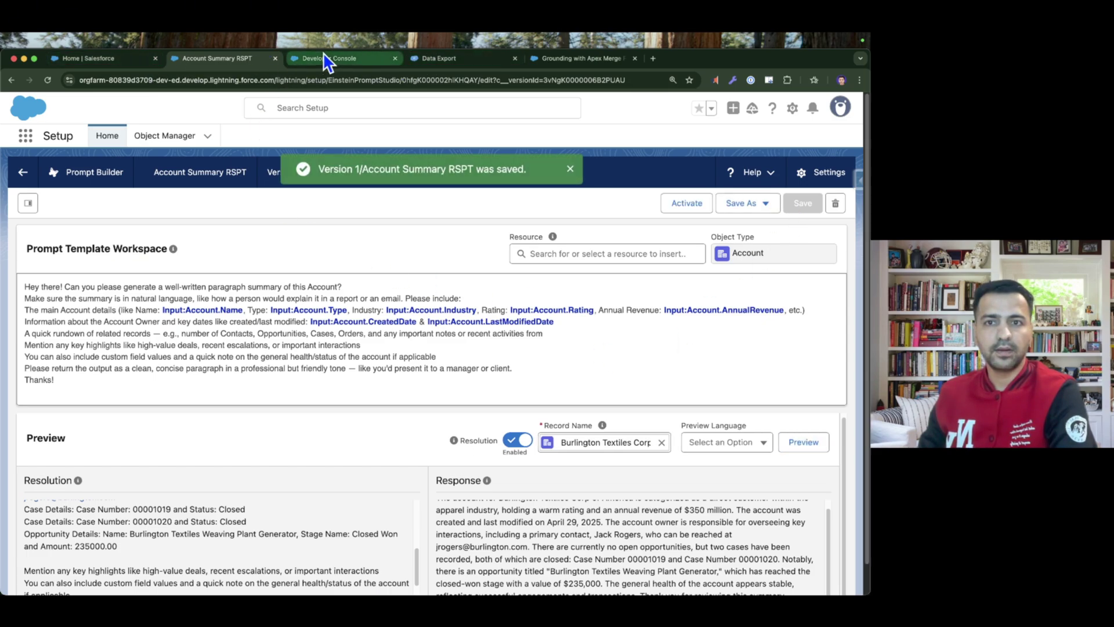
Open Salesforce Setup in a separate browser tab and go to the Flows page under Process Automation.
left_click(105, 135, "super")
left_click(340, 58)
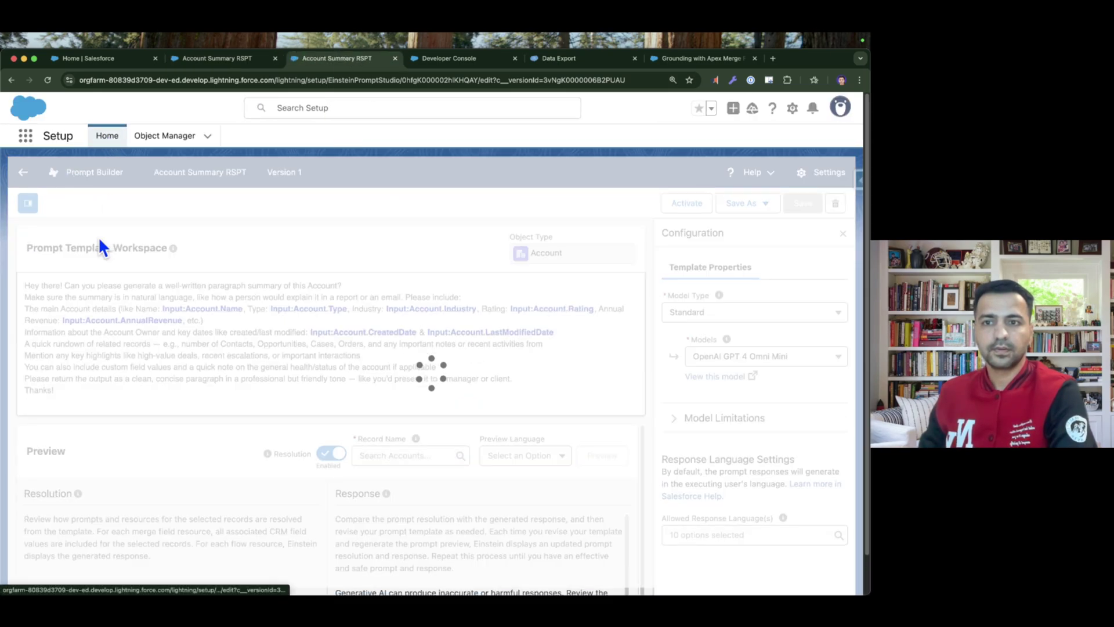
left_click(107, 136)
left_click(87, 169)
type("flows")
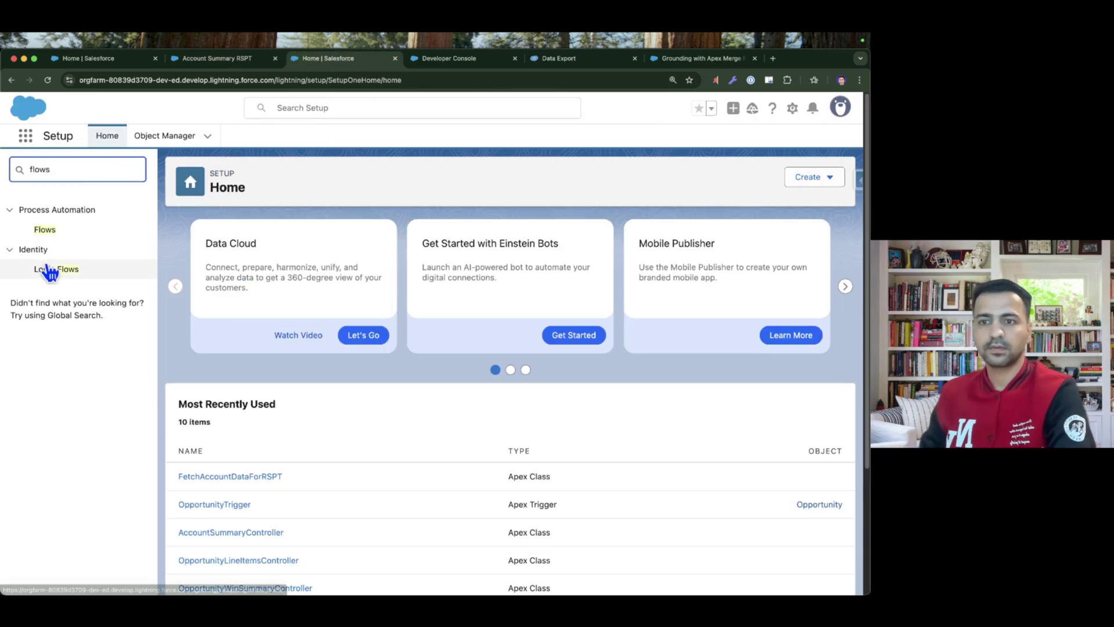
left_click(46, 230)
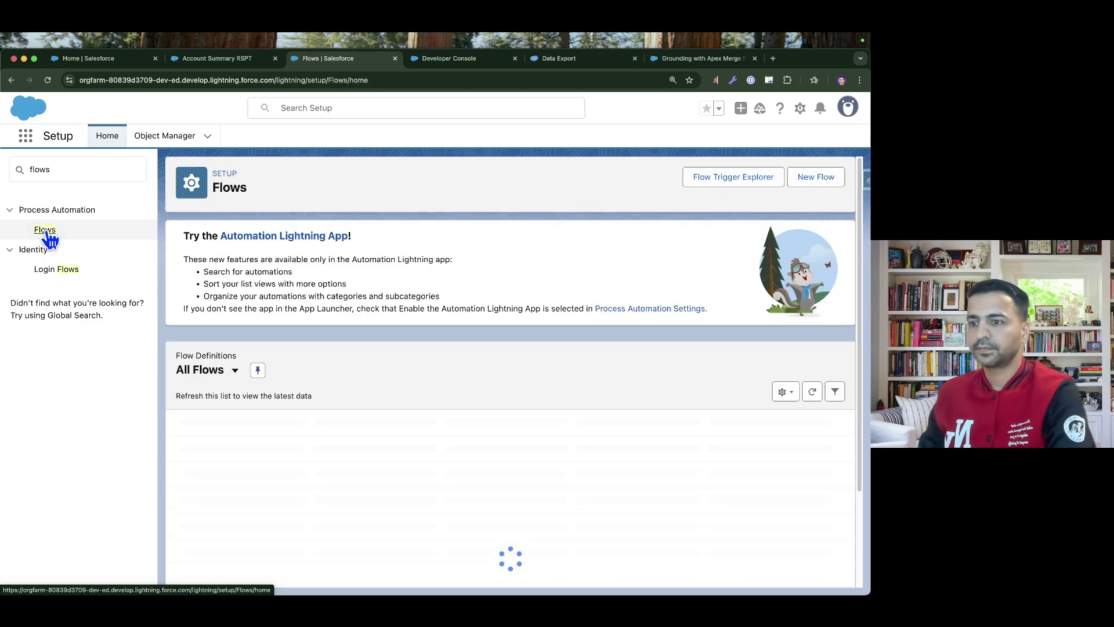
Create a new flow from scratch of the type Template-Triggered Prompt Flow.
left_click(826, 181)
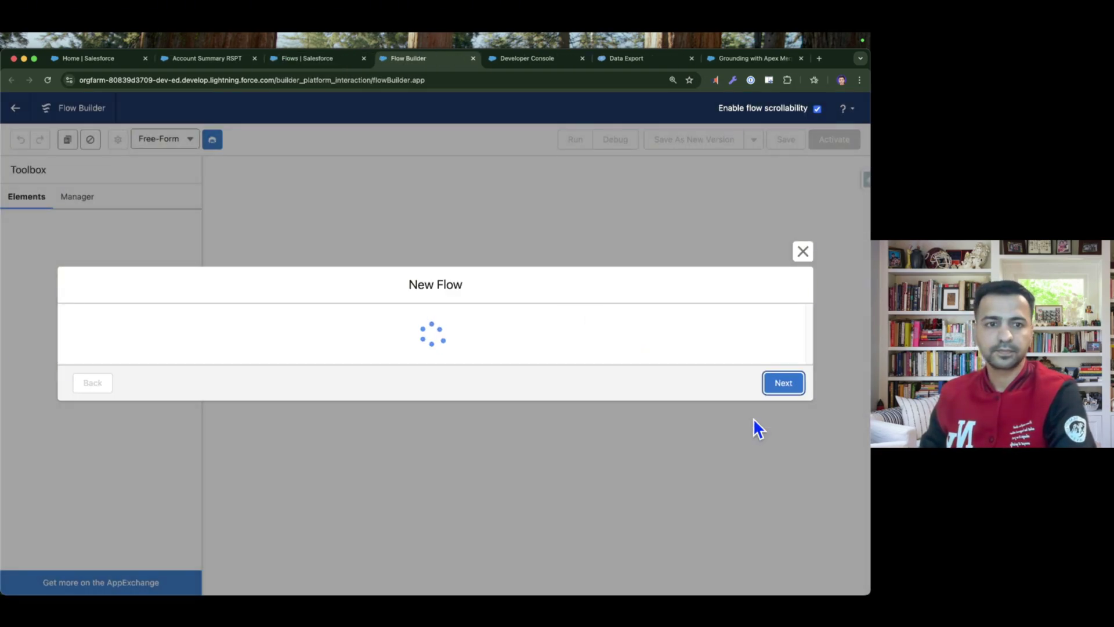
left_click(785, 449)
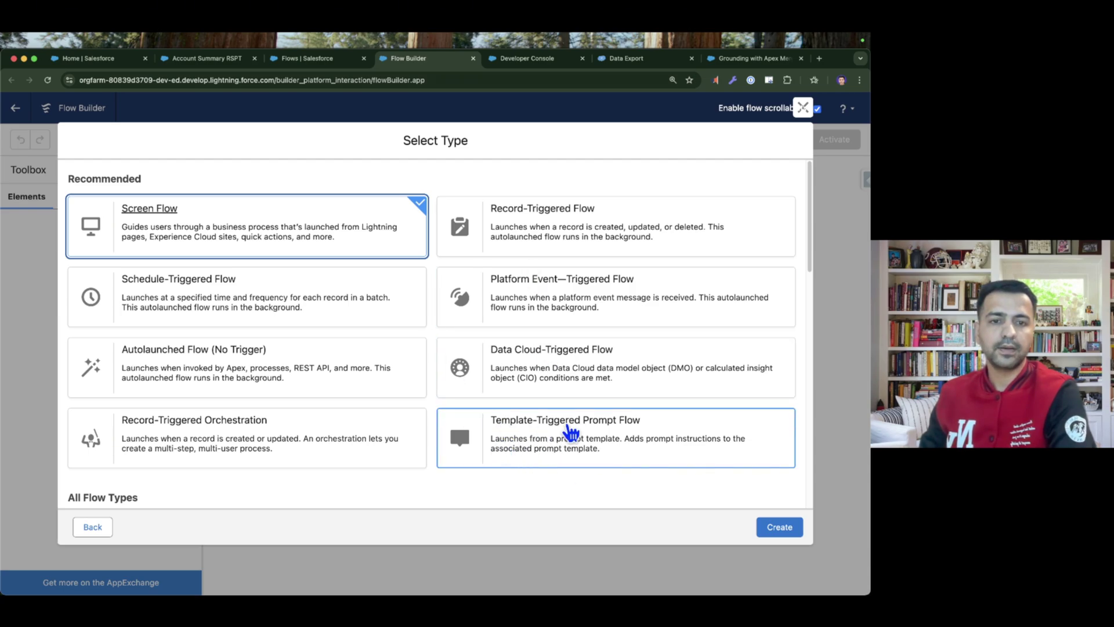
left_click(625, 441)
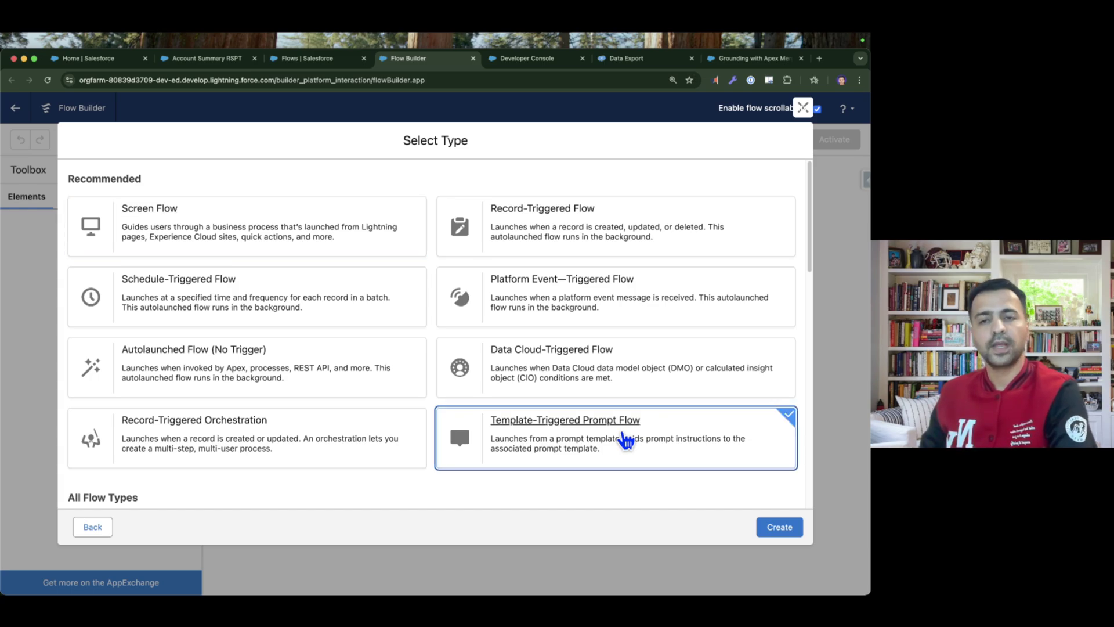
left_click(779, 527)
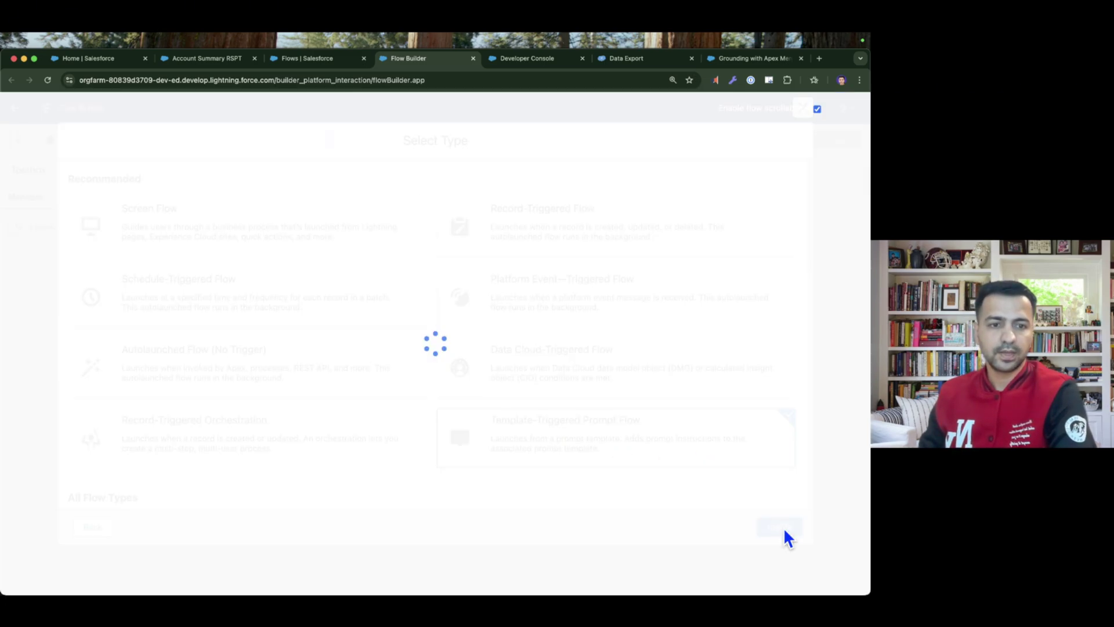
Configure the flow's start with Automatic Inputs, the Record Summary Template Capability prompt template type and Account as the object type.
left_click(723, 302)
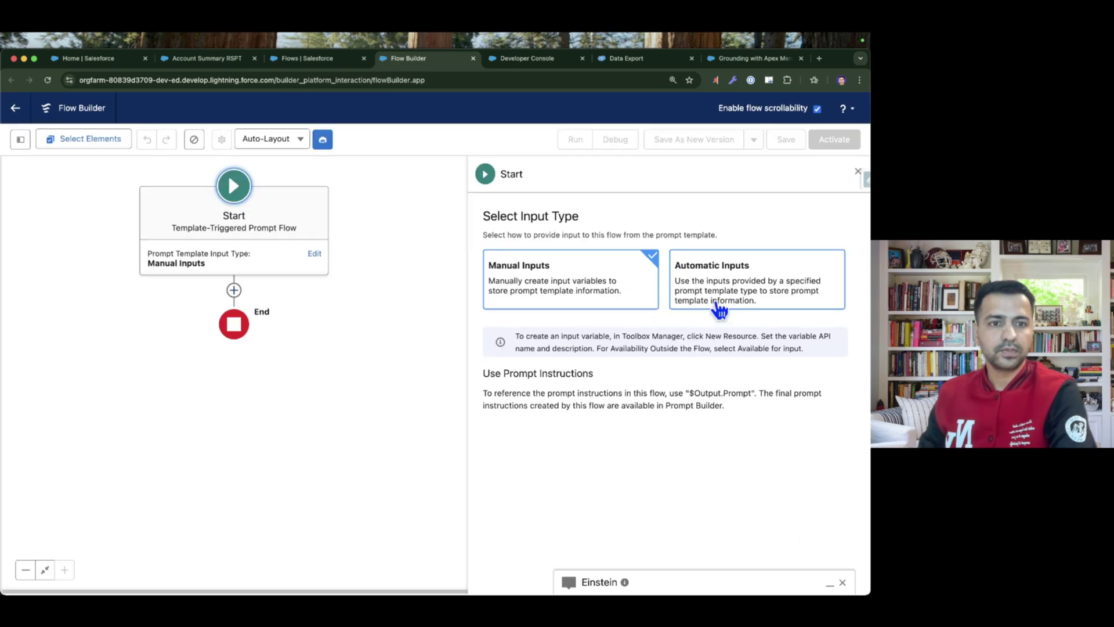
left_click(559, 388)
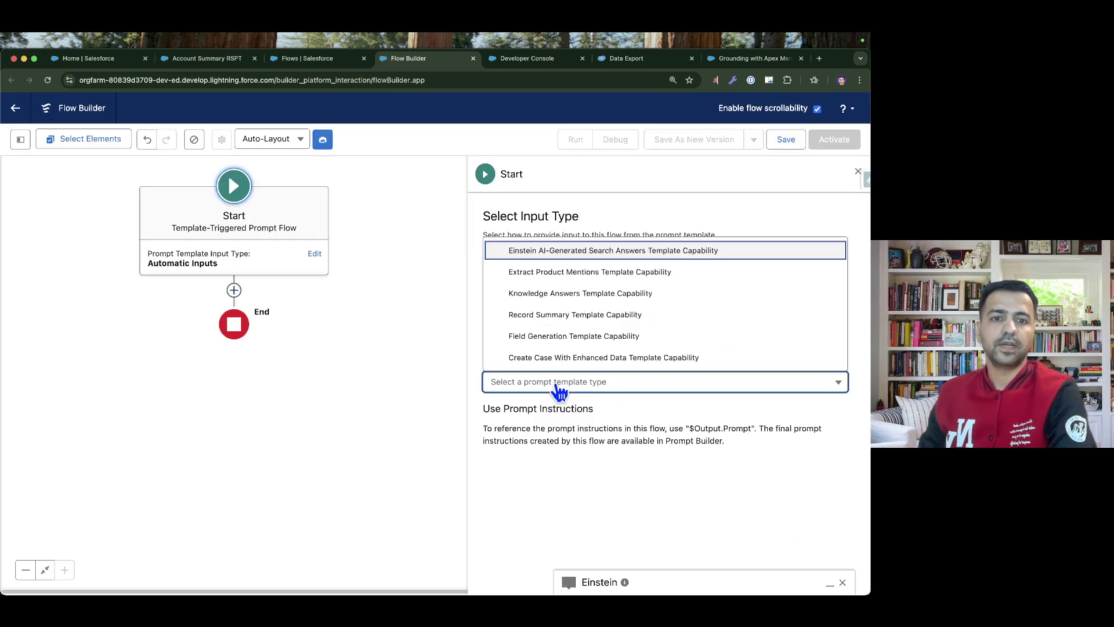
left_click(578, 323)
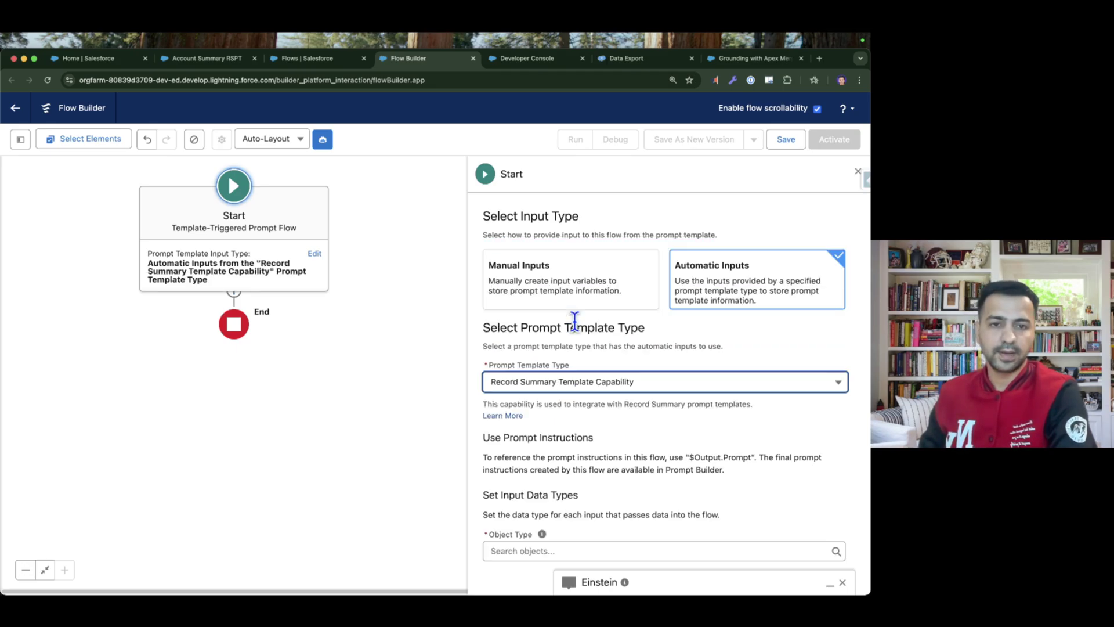
left_click(542, 552)
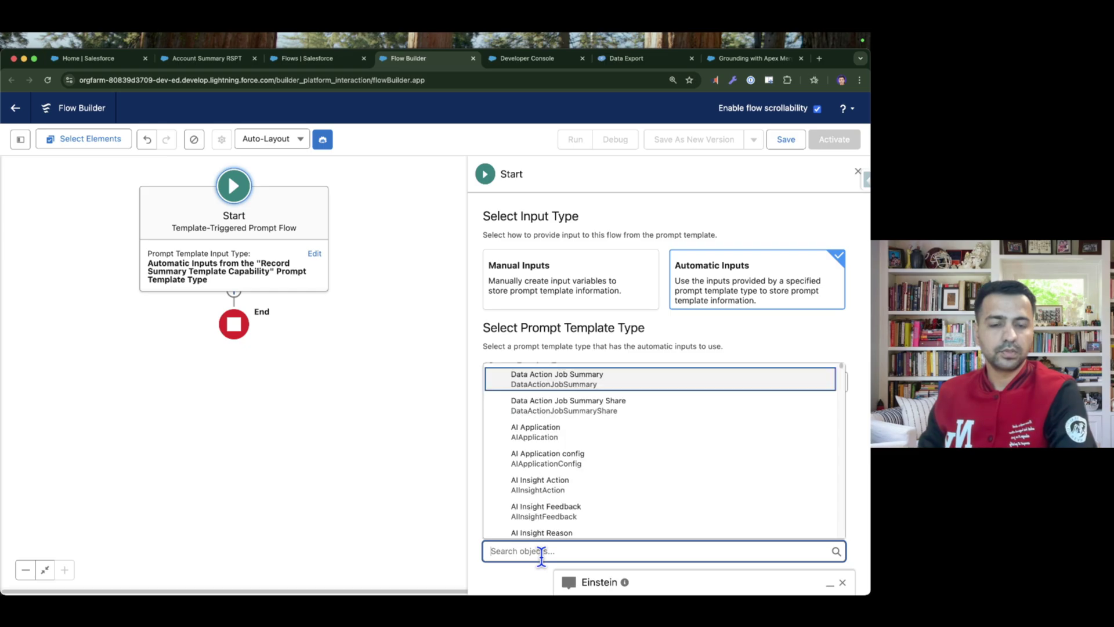
type("acc")
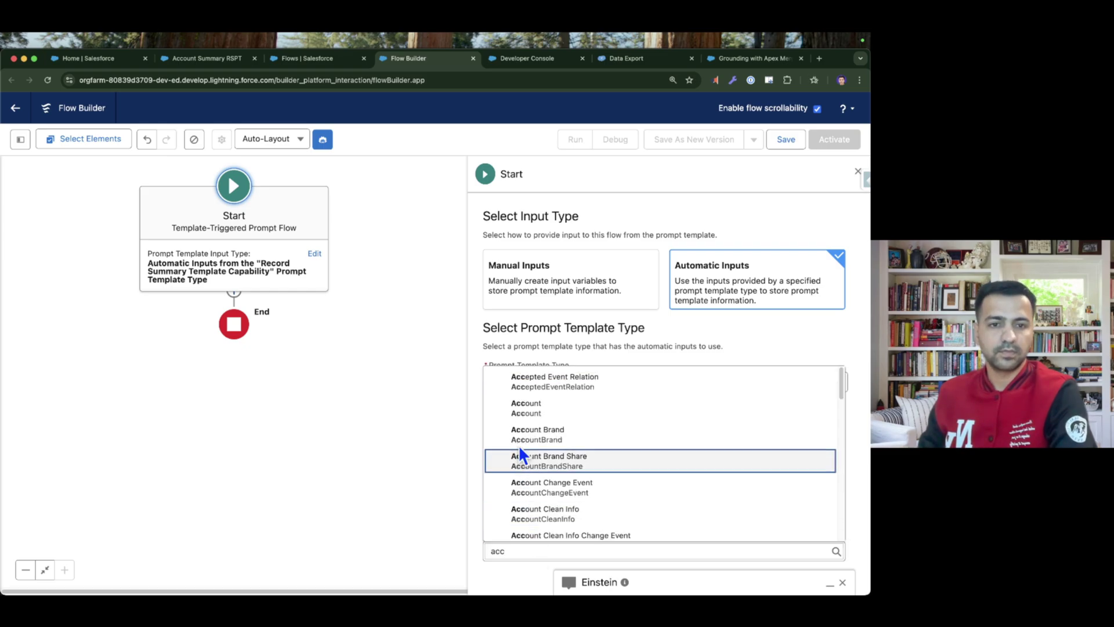
left_click(528, 409)
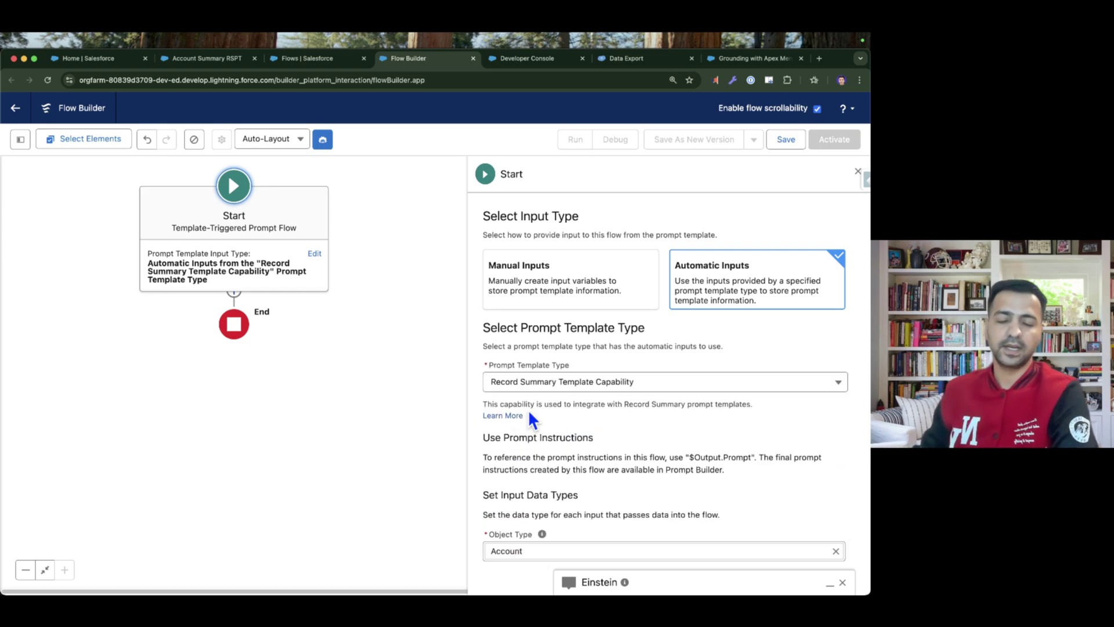
left_click(859, 173)
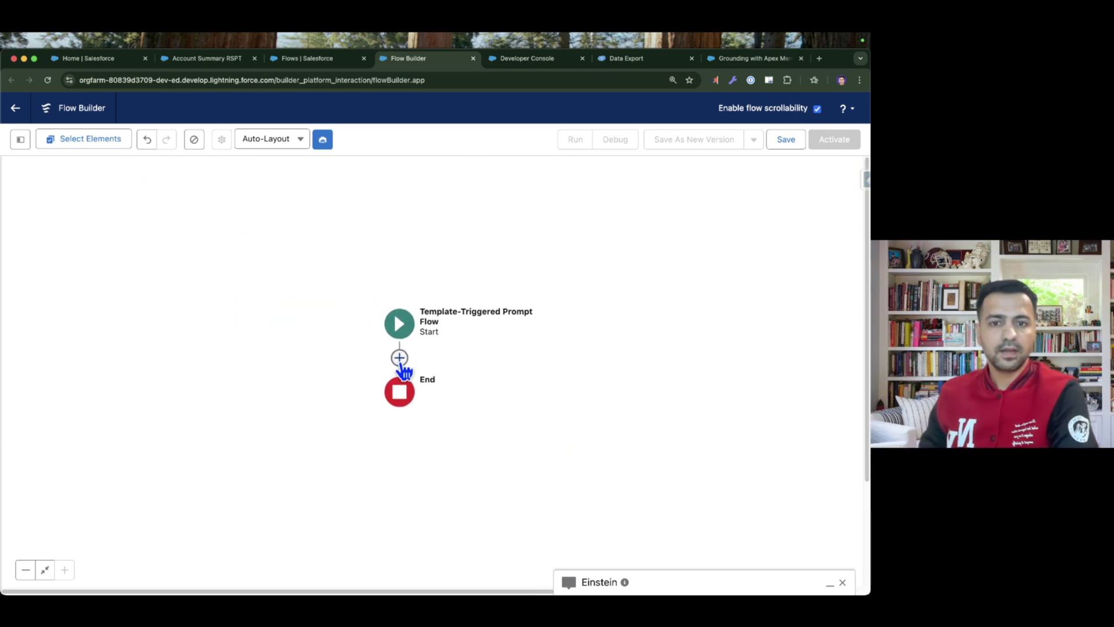
Add an Add Prompt Instructions element after the flow's start and insert a Get Records element before it.
left_click(400, 358)
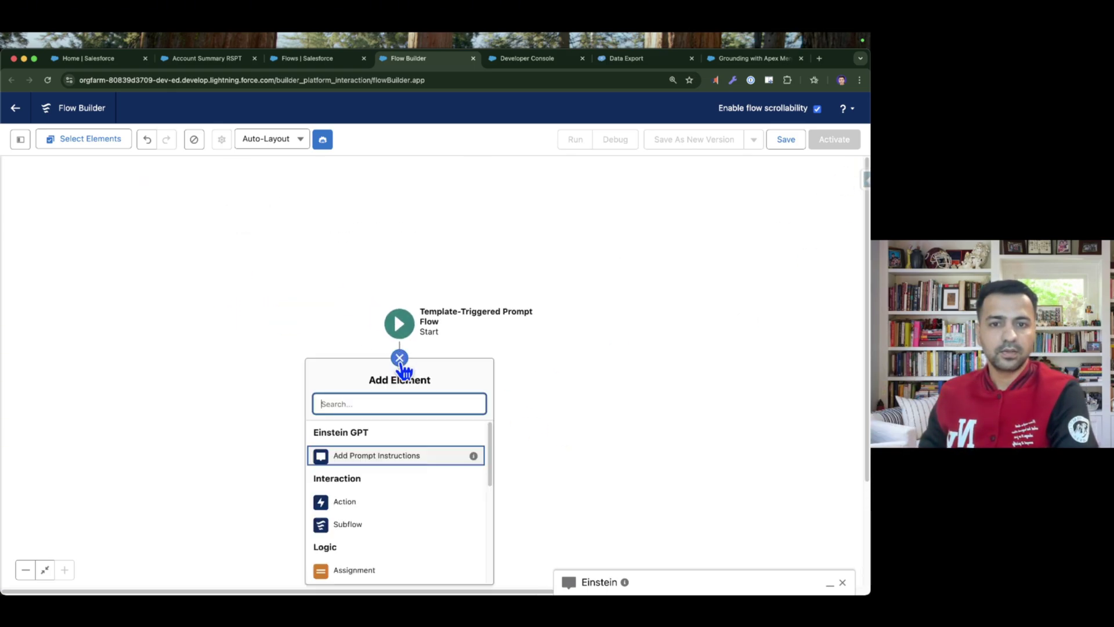
left_click(378, 455)
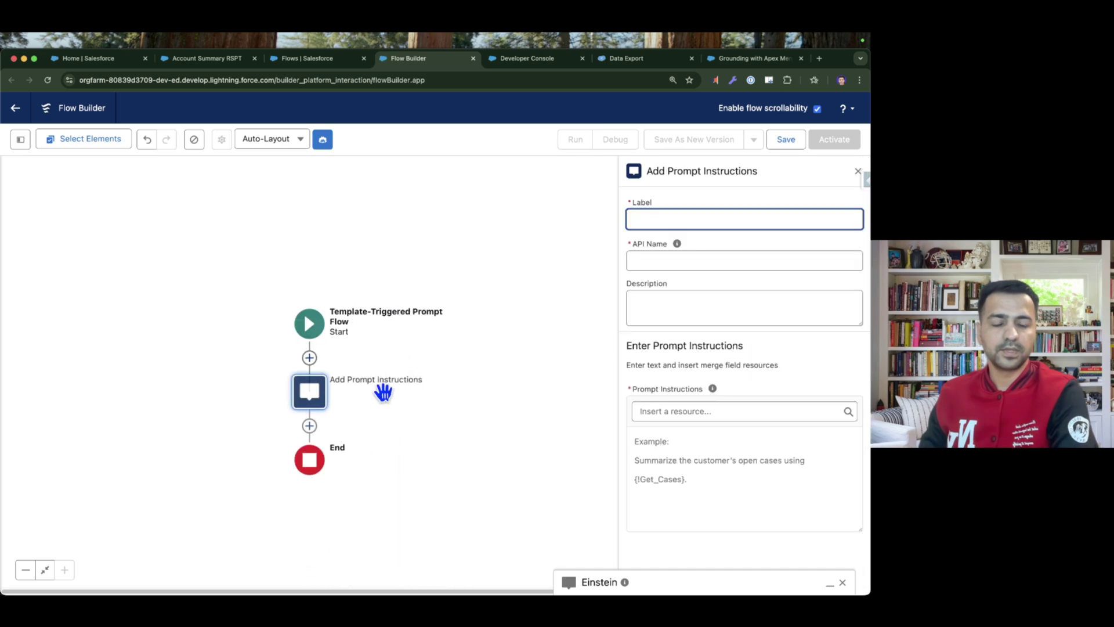
left_click(309, 358)
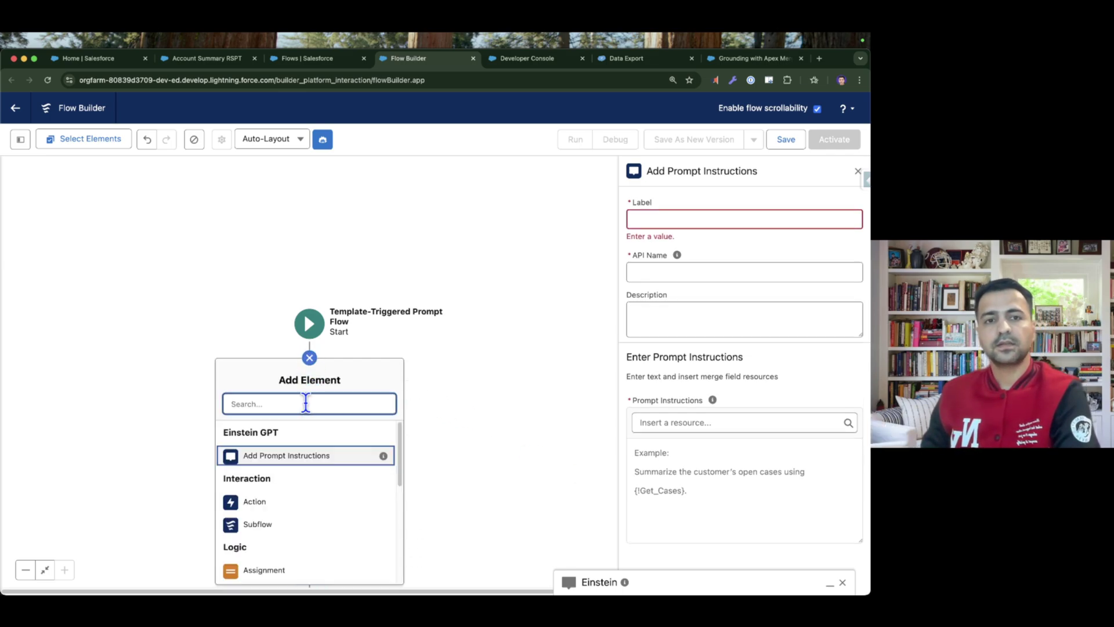
type("get")
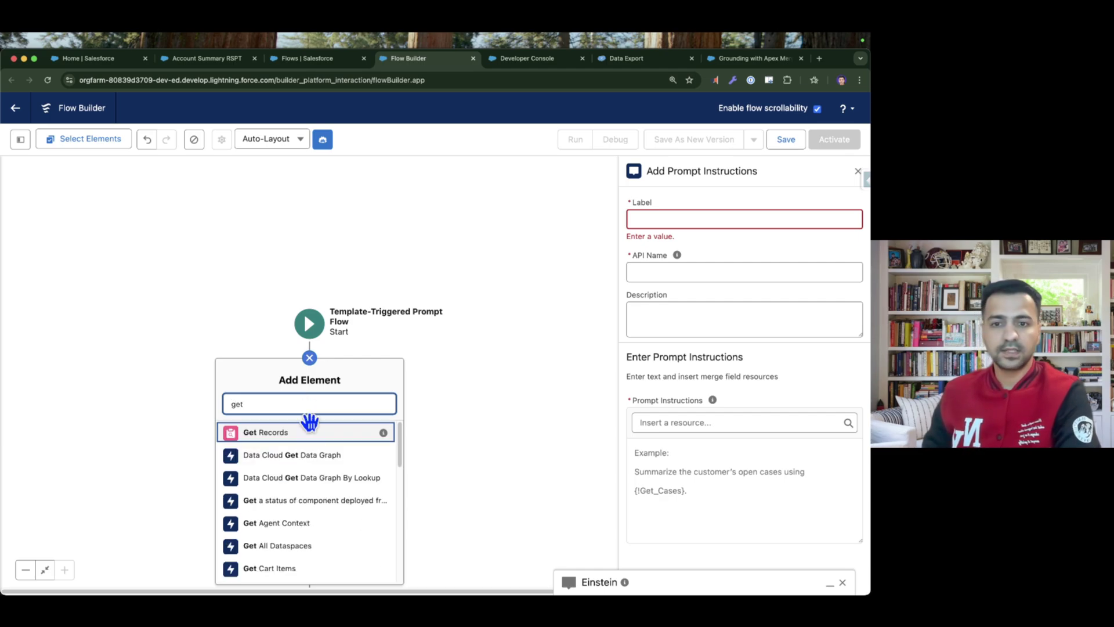
left_click(310, 430)
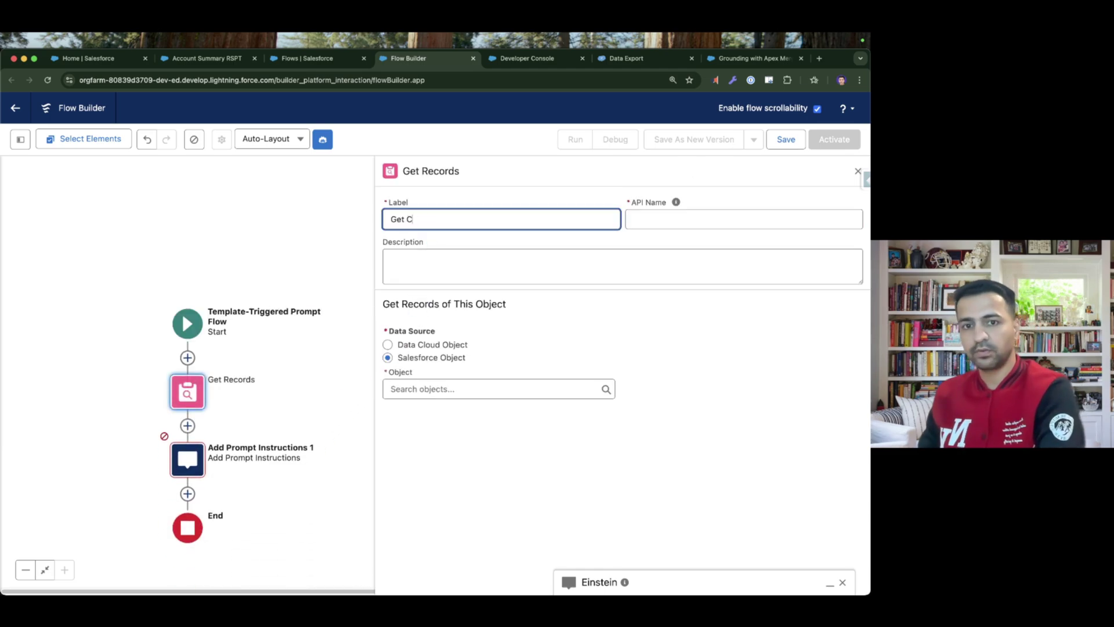
Label the Get Records element "Get Contacts" with API name Get_Contacts and set its object to Contact.
type("tacts")
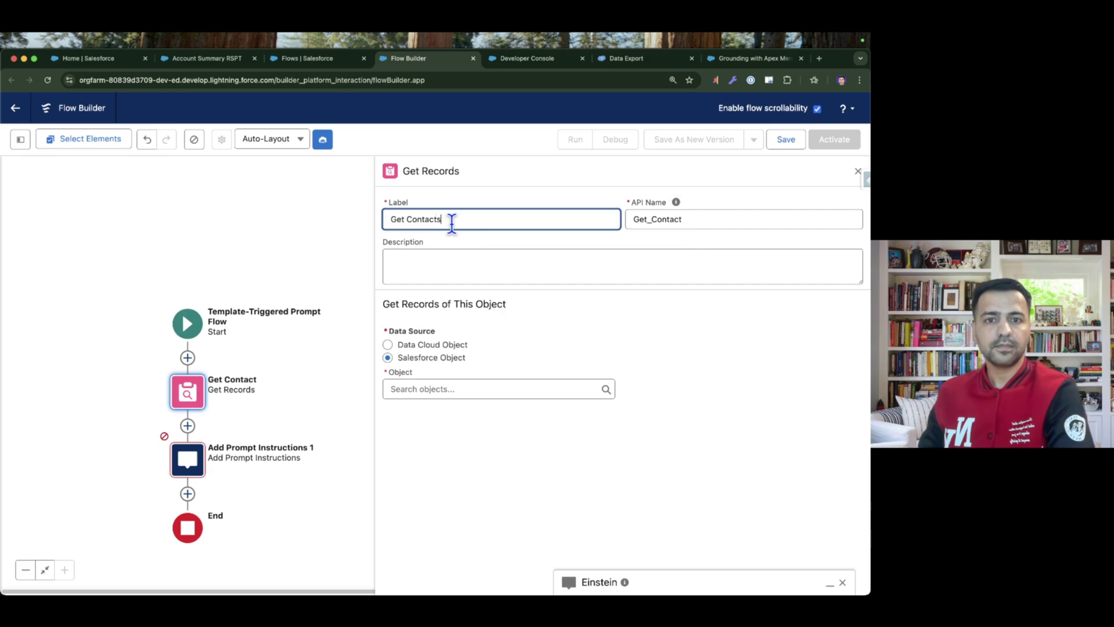
left_click(688, 220)
left_click(427, 388)
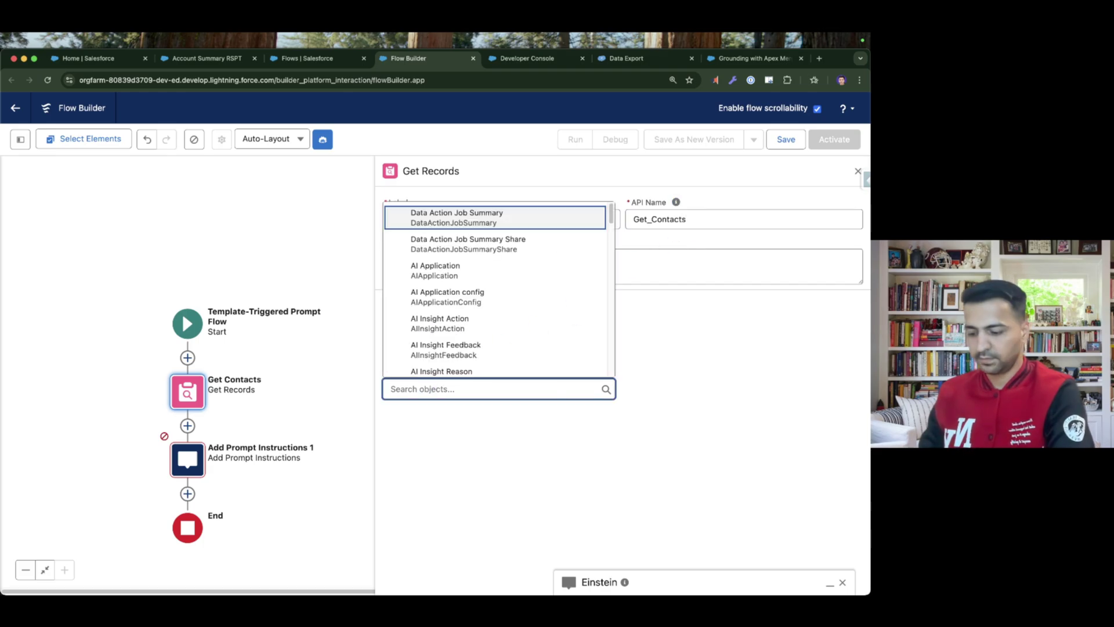
type("contact")
left_click(416, 356)
Filter the Get Contacts records so that AccountId equals the Id of the $Input objectToSummarize account.
left_click(459, 349)
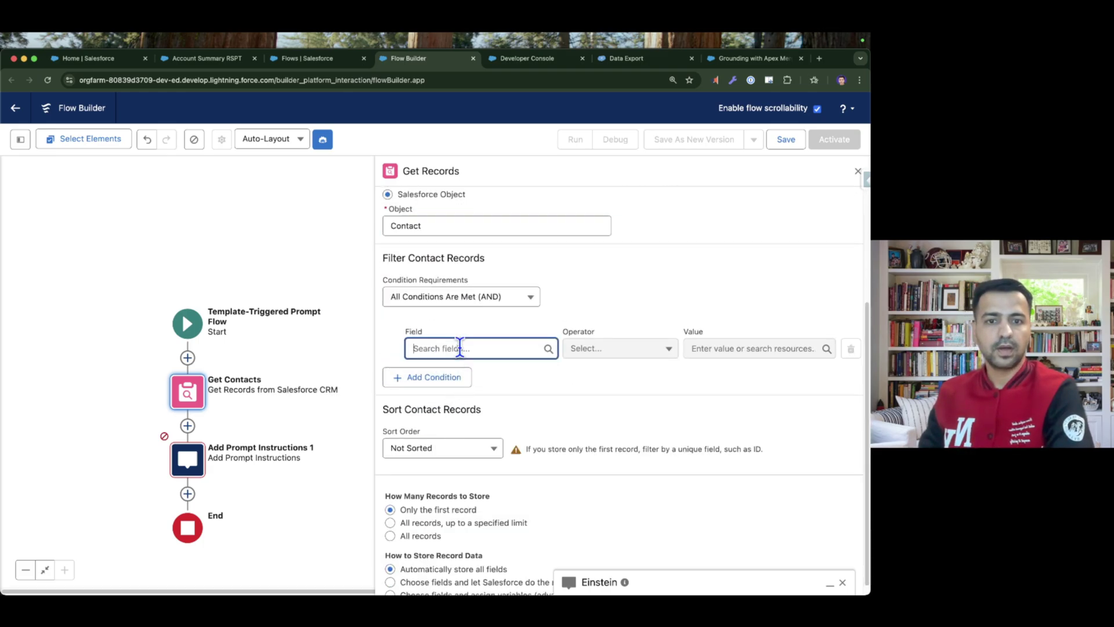
type("acc")
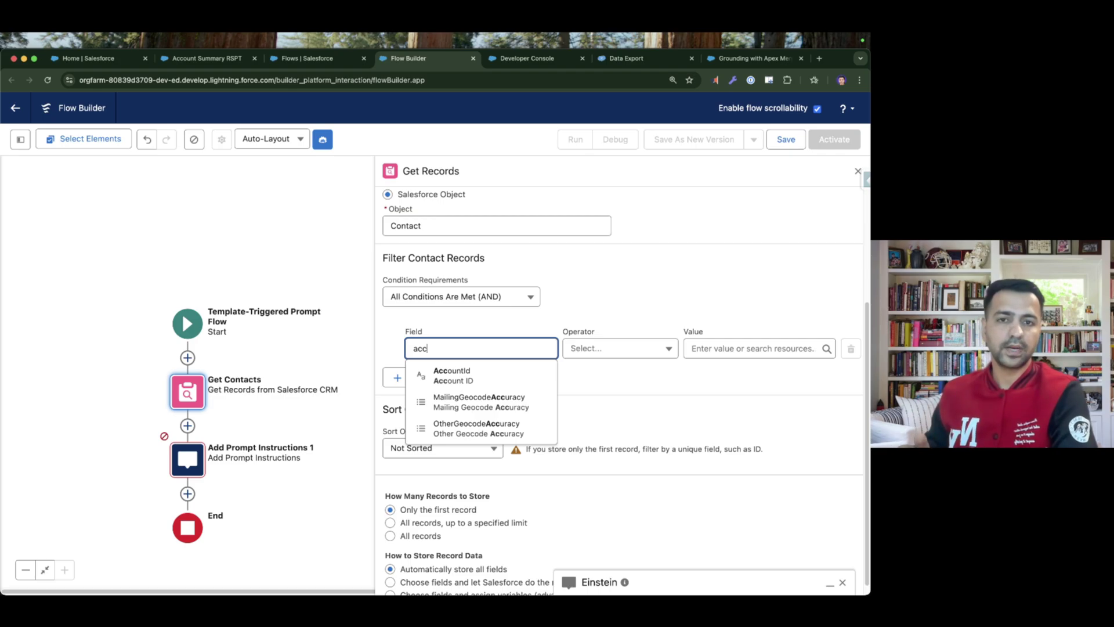
left_click(460, 378)
left_click(706, 347)
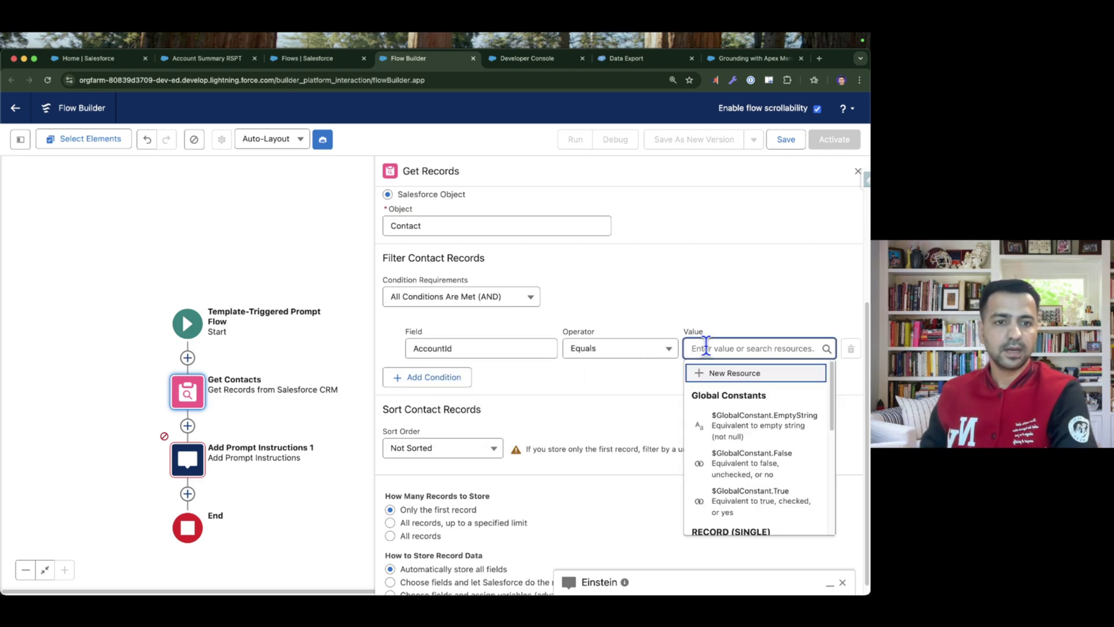
type("input")
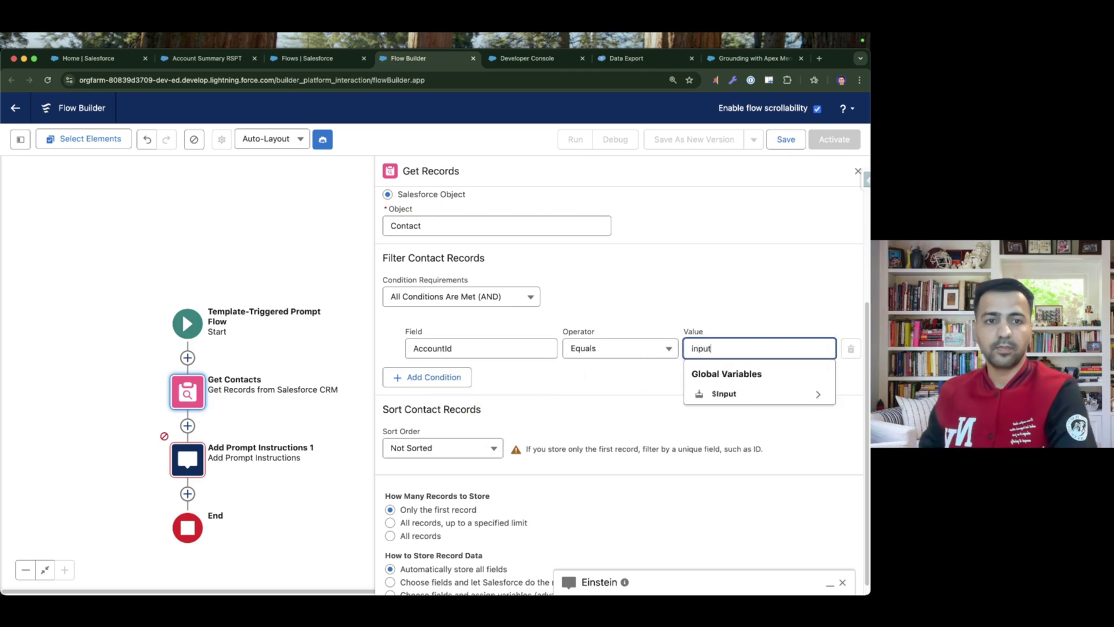
left_click(729, 392)
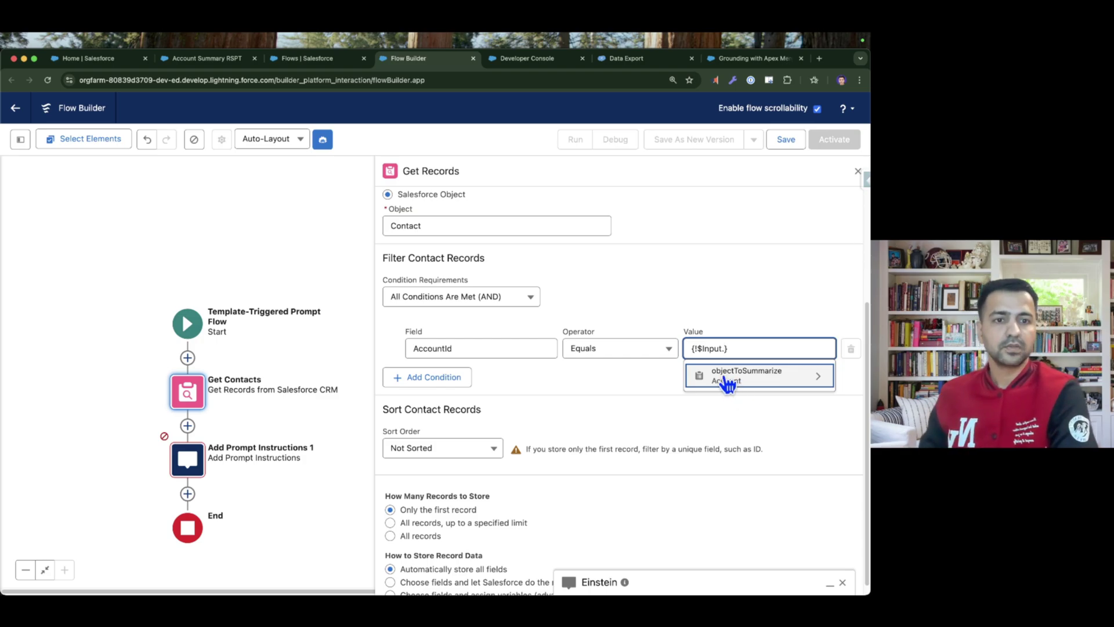
left_click(743, 375)
type("Id")
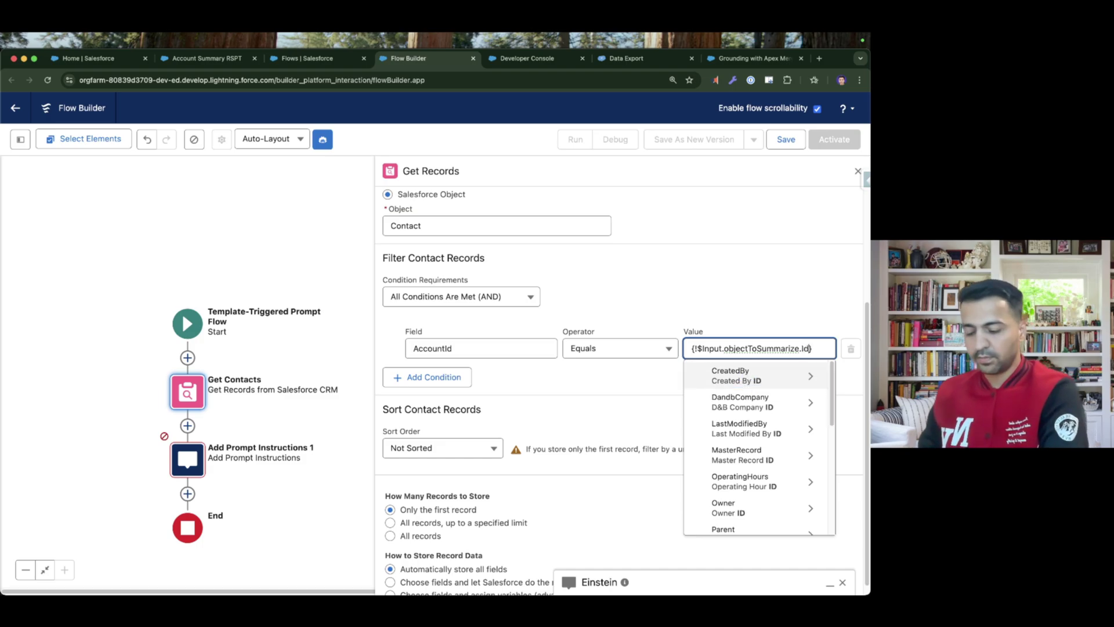
scroll(751, 465, "down", 5)
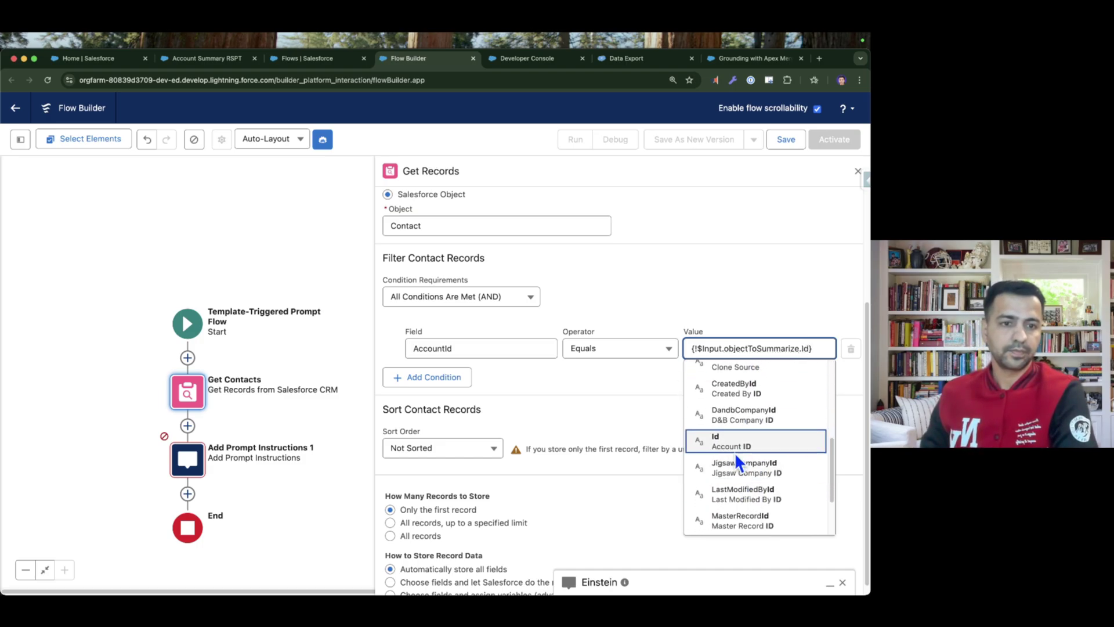
left_click(739, 450)
Set Get Contacts to store all records and close its settings.
left_click(629, 396)
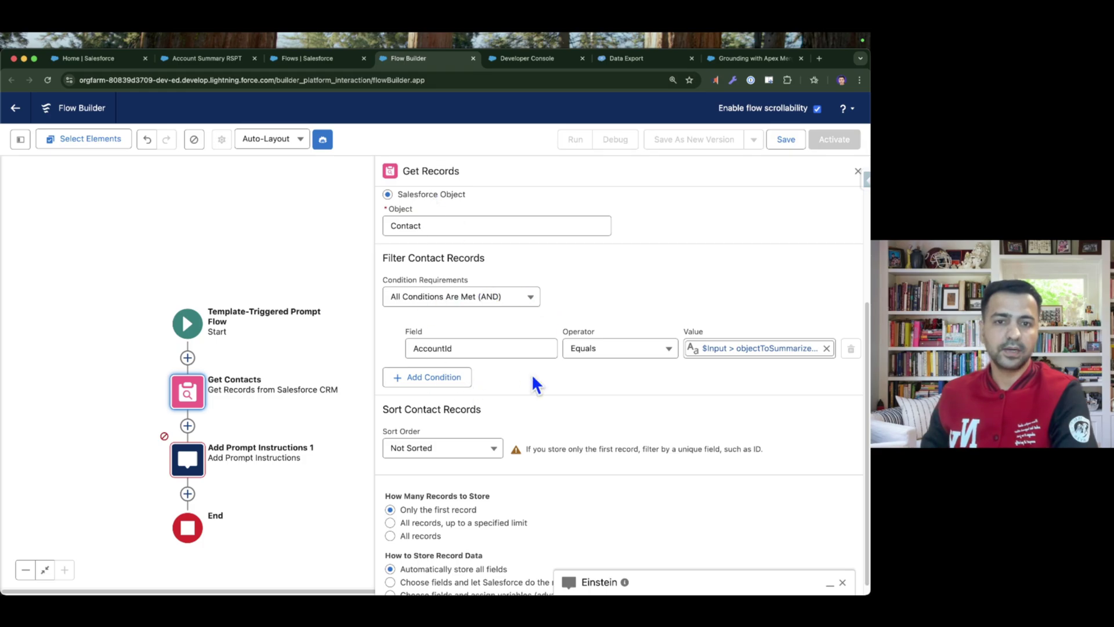
scroll(605, 397, "down", 1)
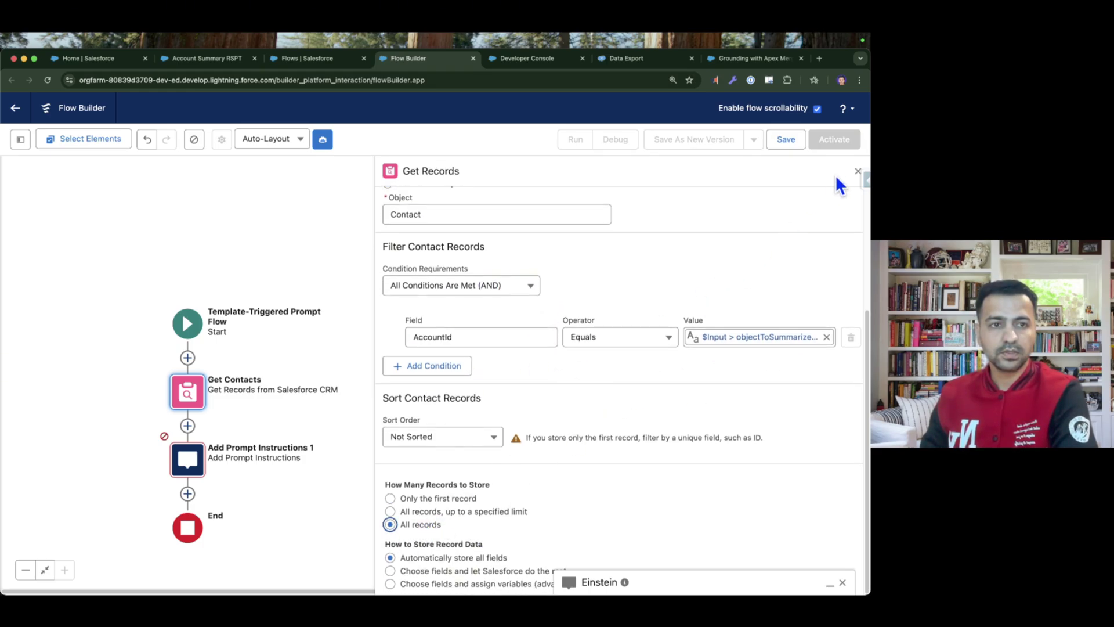
left_click(859, 175)
Add a loop labelled "Iterate Contacts" after Get Contacts, using Contacts from Get Contacts as its collection variable.
left_click(319, 308)
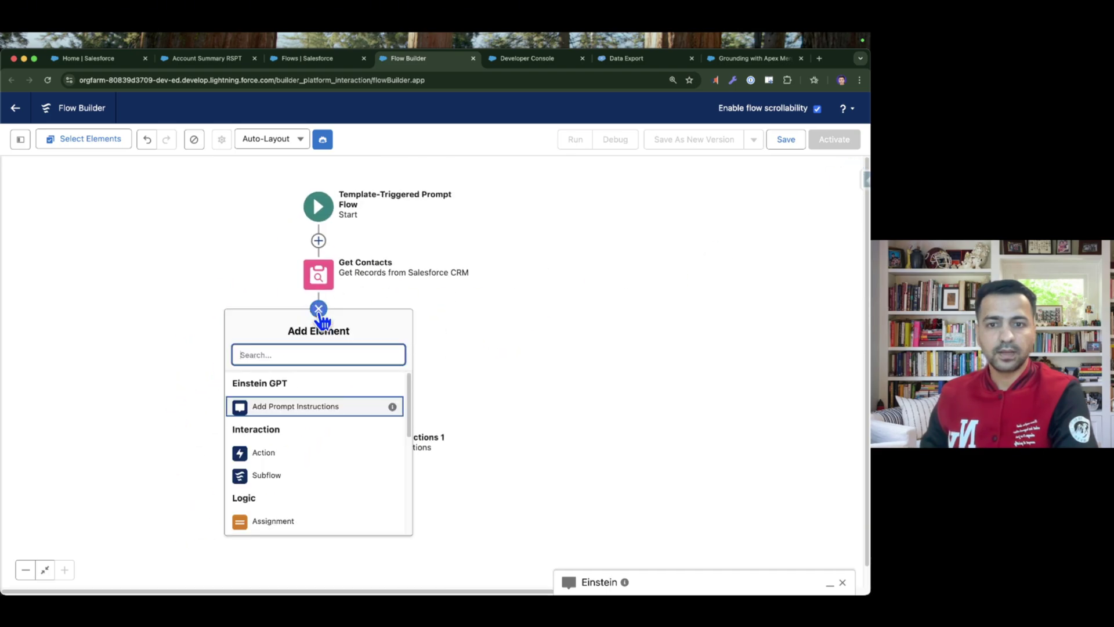
type("loop")
left_click(325, 383)
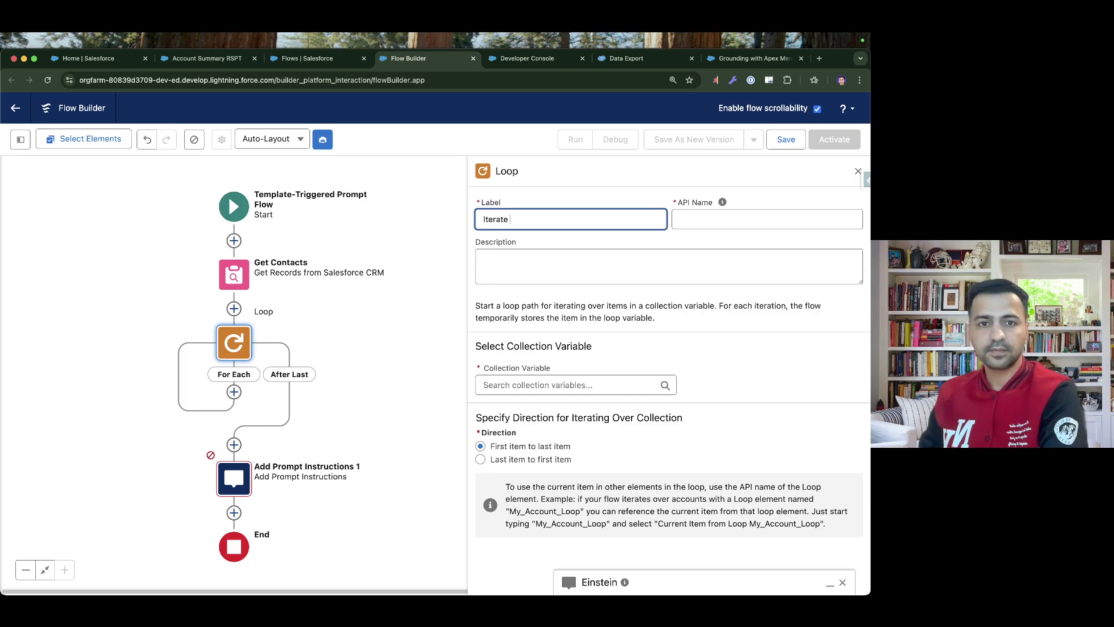
left_click(538, 385)
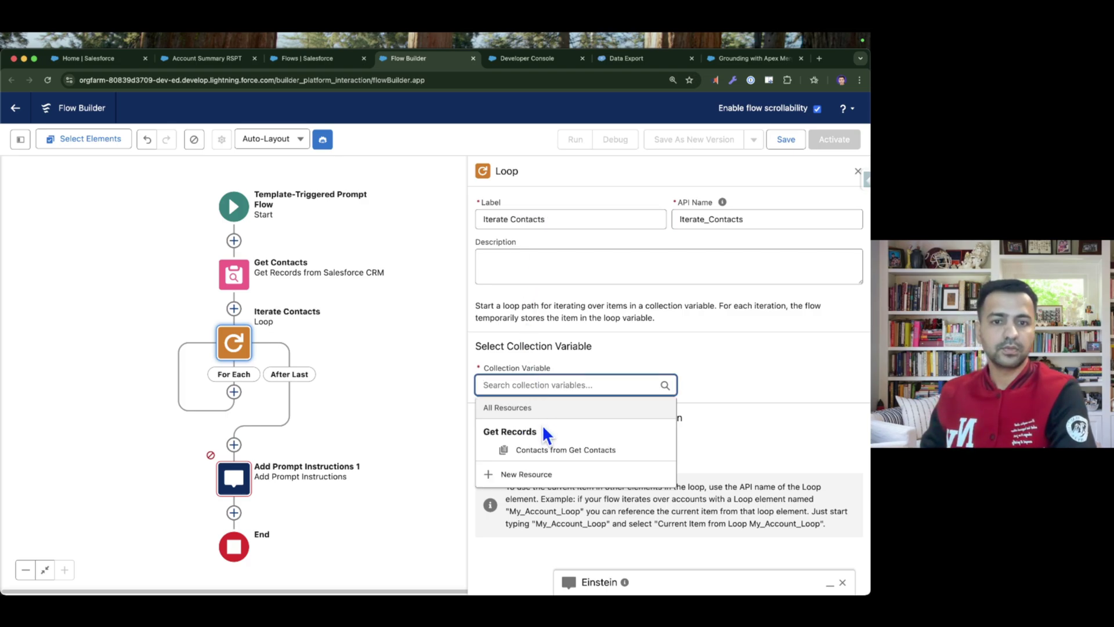
left_click(546, 448)
left_click(858, 170)
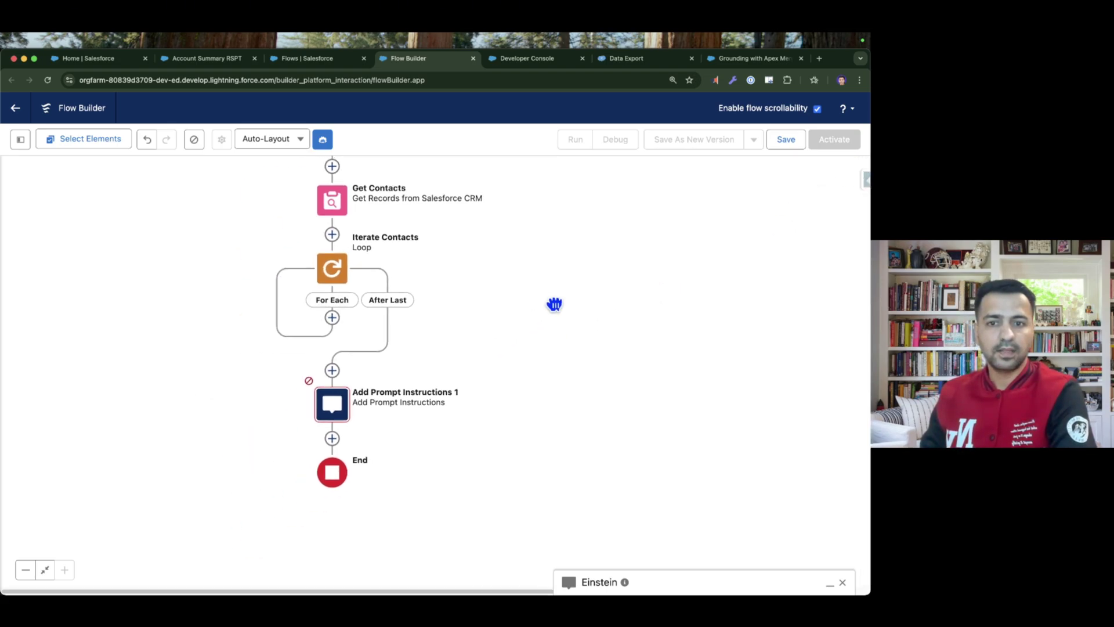
Move the Add Prompt Instructions element into the For Each path of the Iterate Contacts loop.
left_click(342, 414)
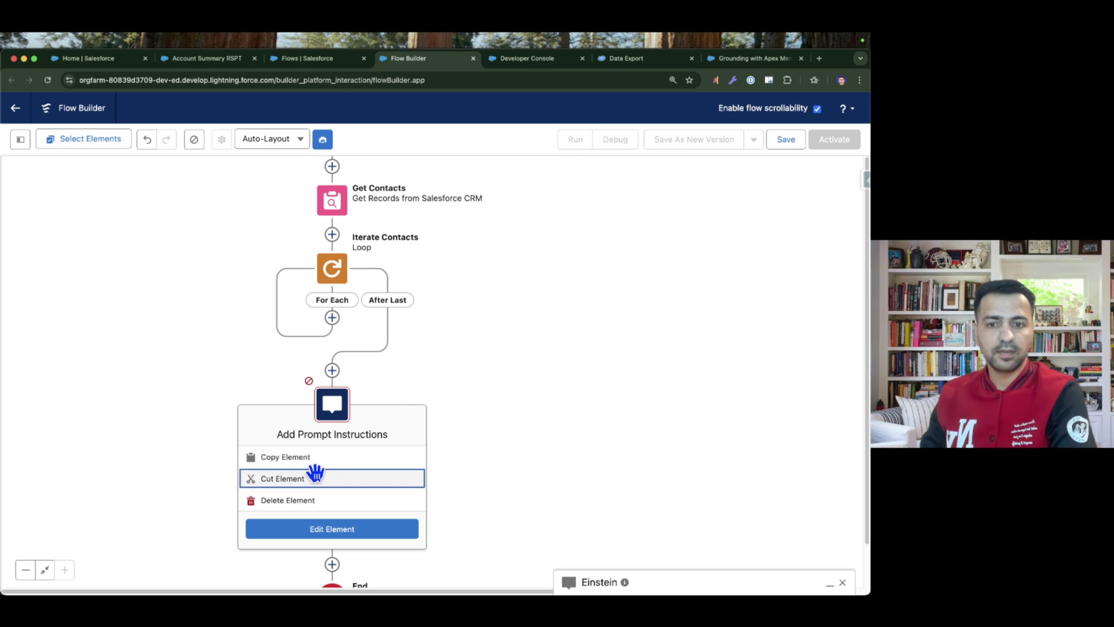
left_click(318, 478)
left_click(332, 318)
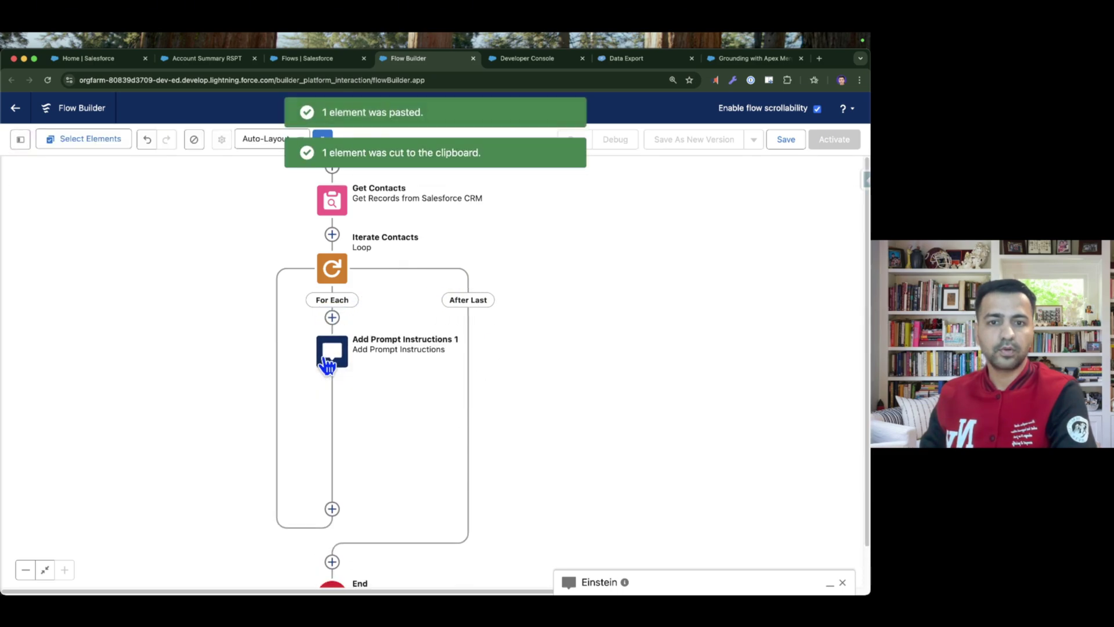
Label the prompt instructions element in the loop "Collect Contact Details" with API name Collect_Contact_Details.
triple_click(670, 219)
type("Collect")
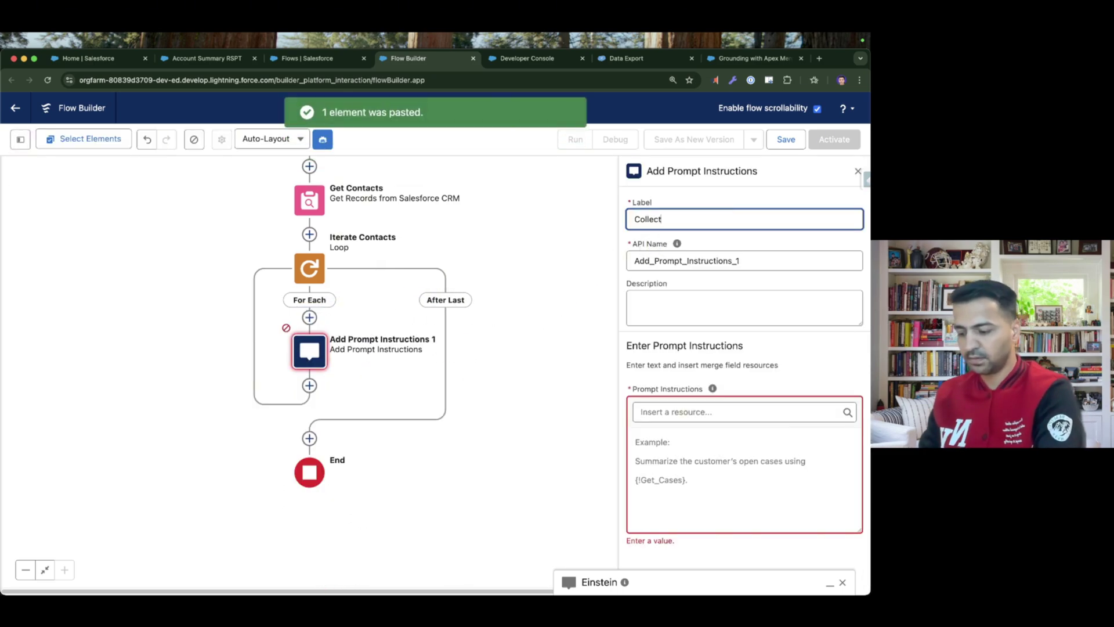
type(" Contact D")
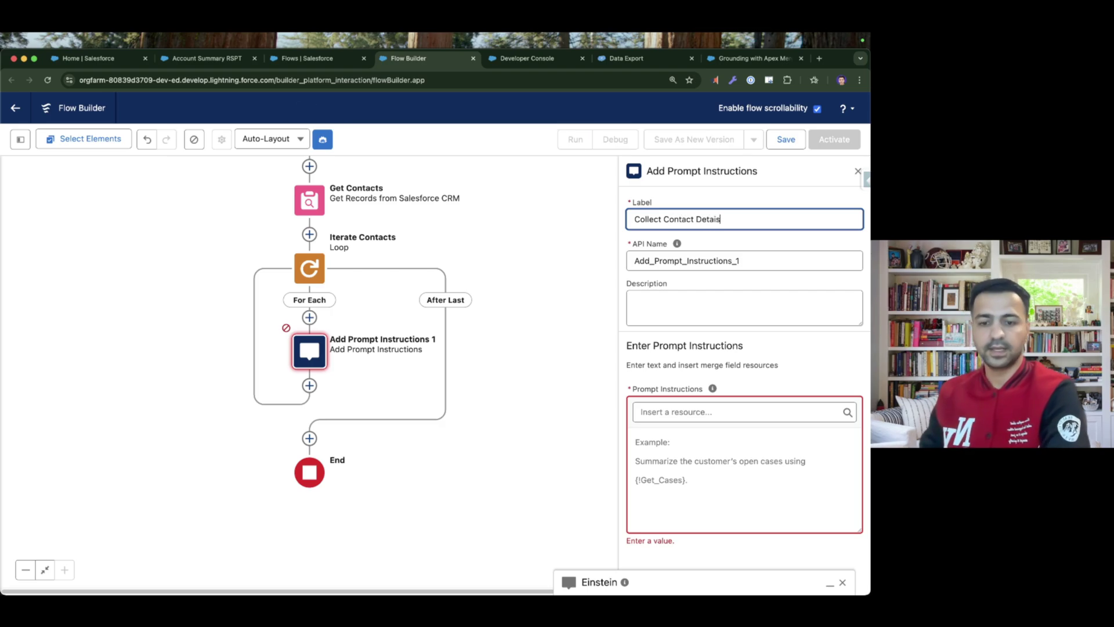
type("etails")
key("Tab")
key("BackSpace")
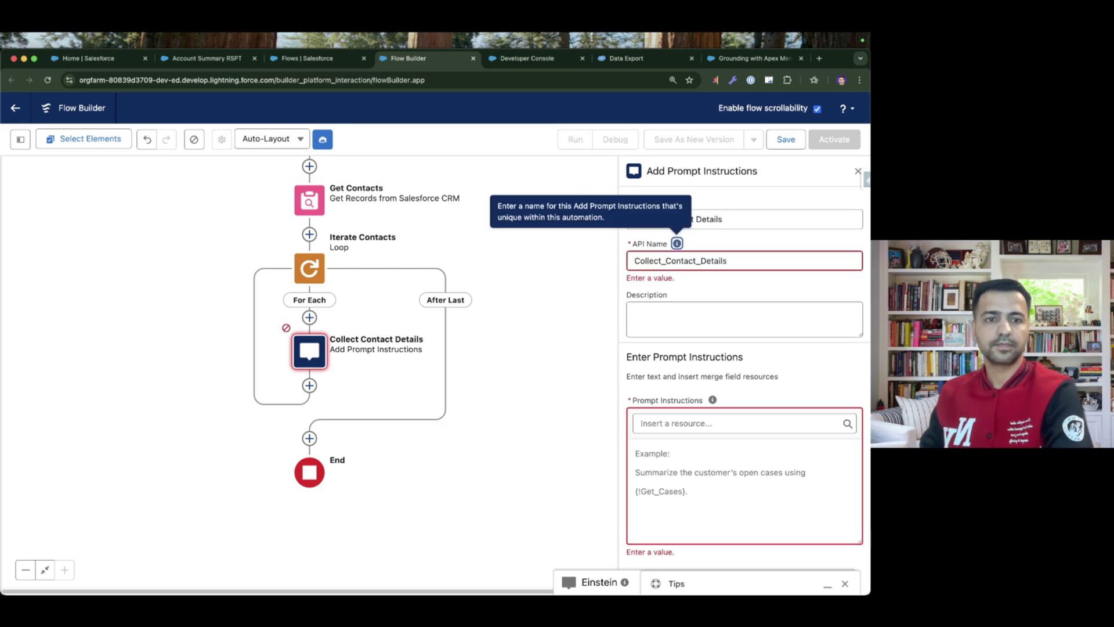
Start the prompt instructions with the heading "Contact Details" and a "Name:" line containing the merge field {!Iterate_Contacts.Name}.
left_click(688, 453)
type("Contact Details")
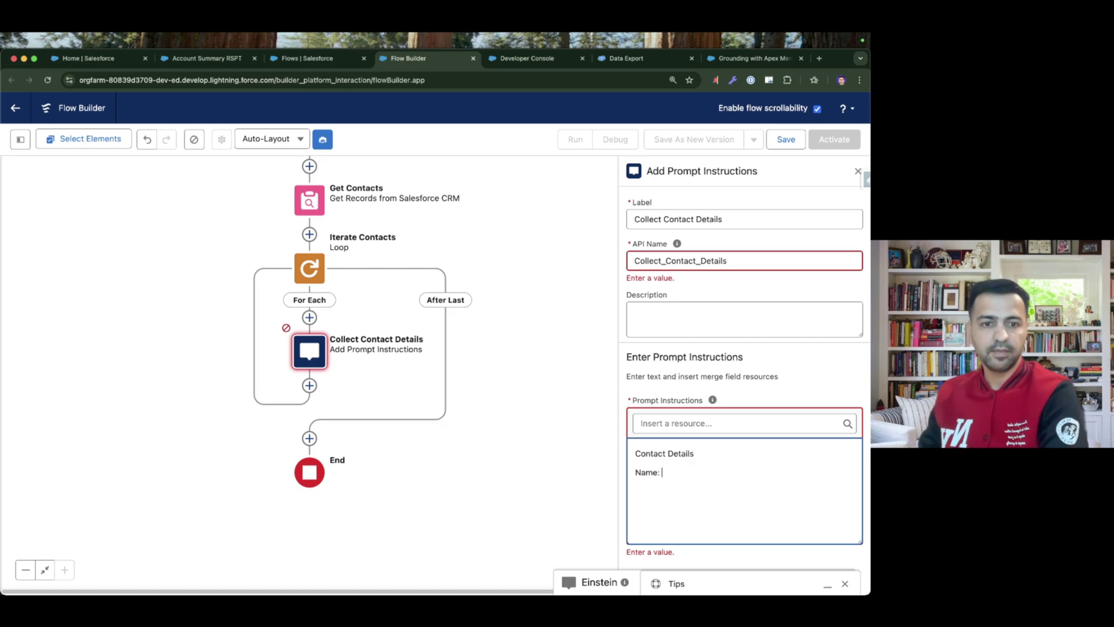
left_click(707, 424)
left_click(726, 344)
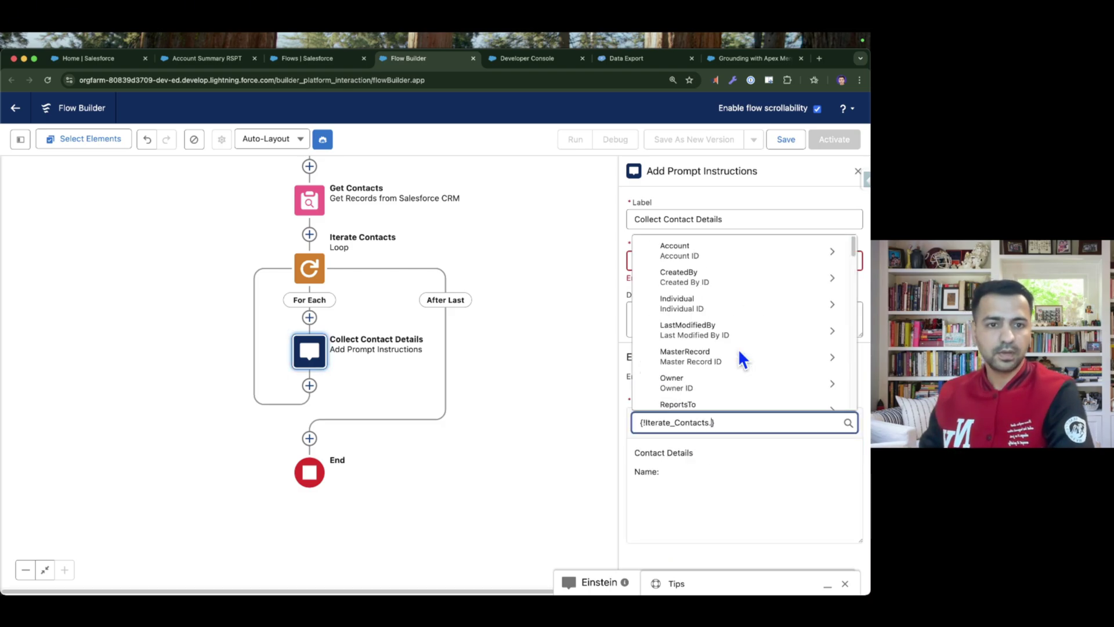
type("name")
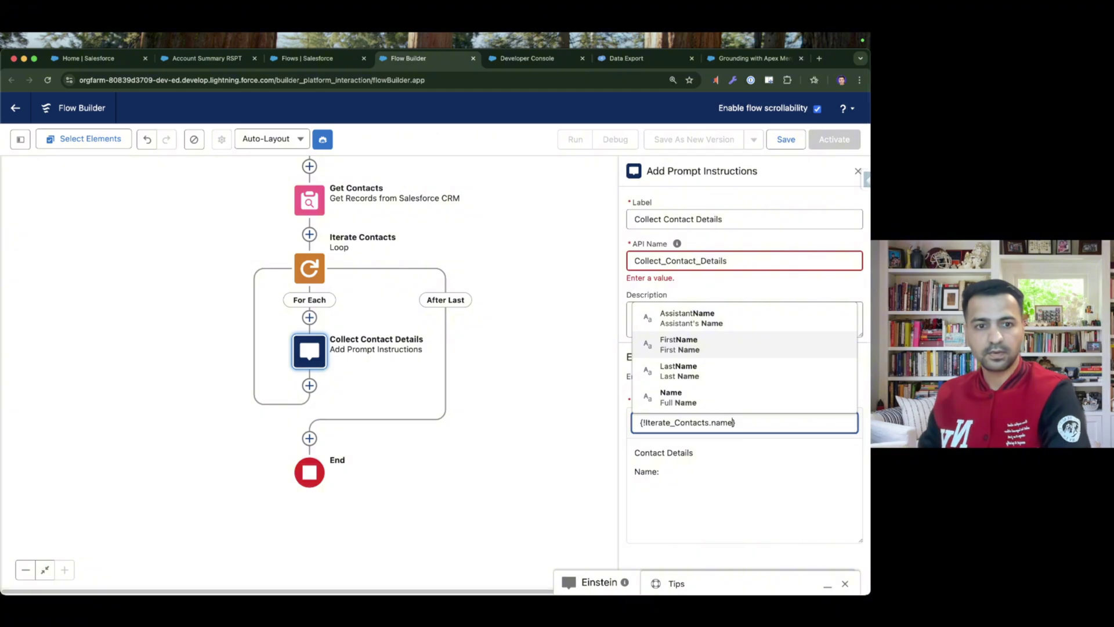
left_click(694, 394)
Add an "Email:" line with the merge field {!Iterate_Contacts.Email} to the prompt instructions, revalidate the API name and close the element.
left_click(783, 481)
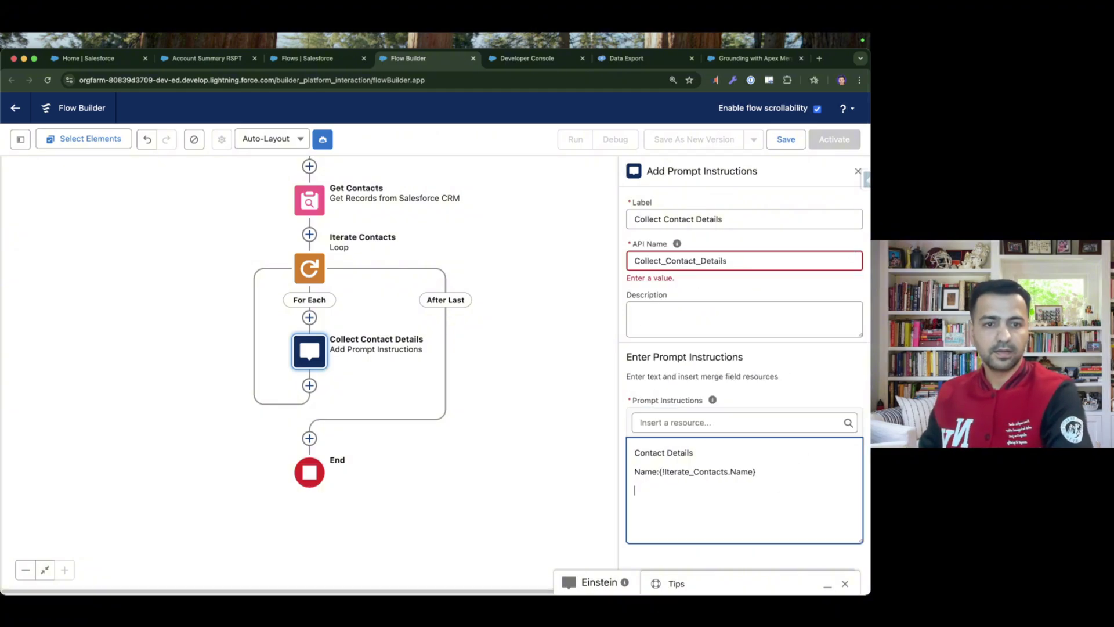
left_click(787, 424)
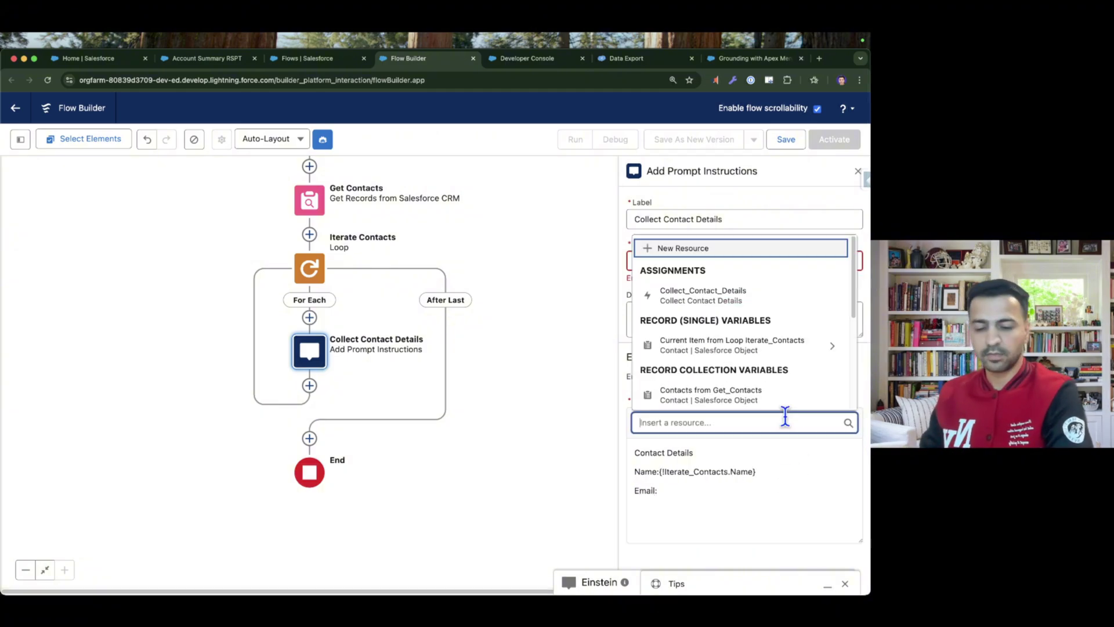
type("current")
left_click(784, 395)
type("email")
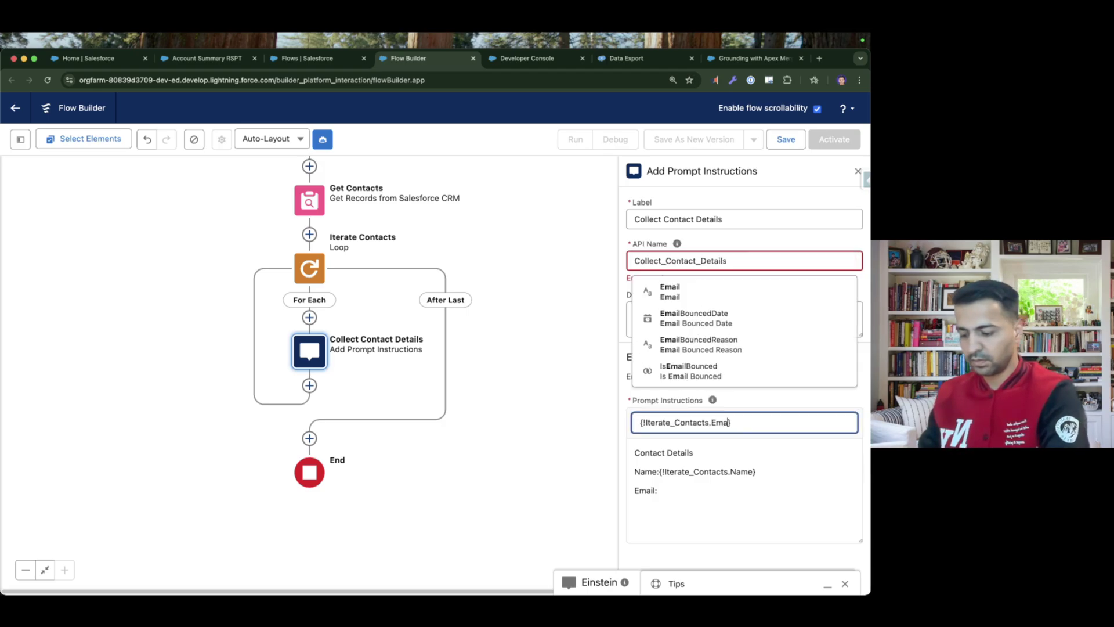
left_click(736, 325)
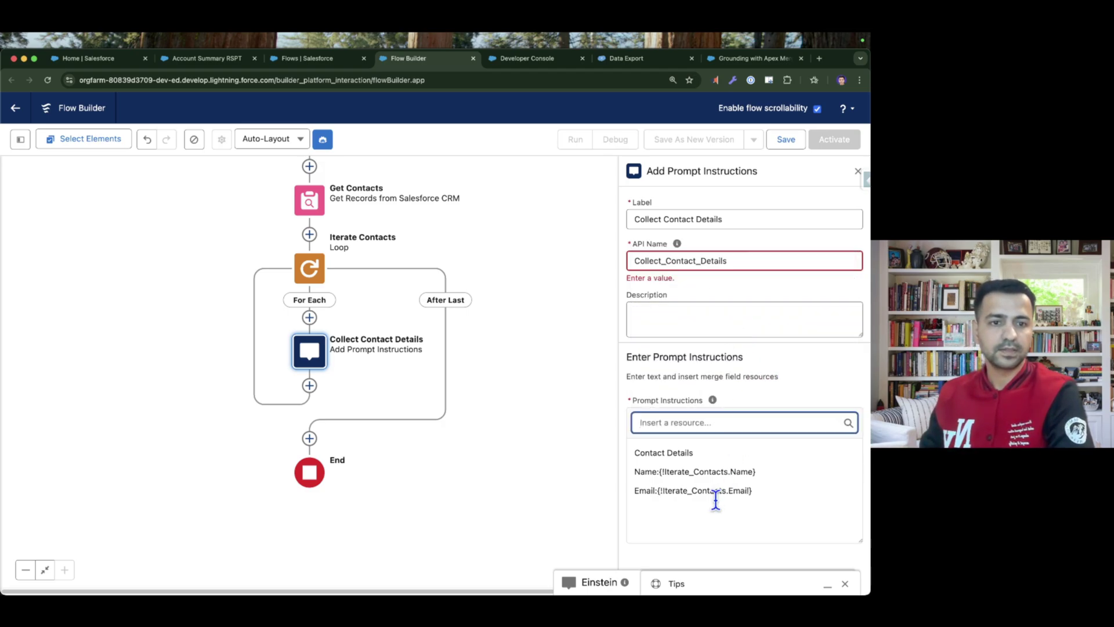
left_click(788, 262)
key("Tab")
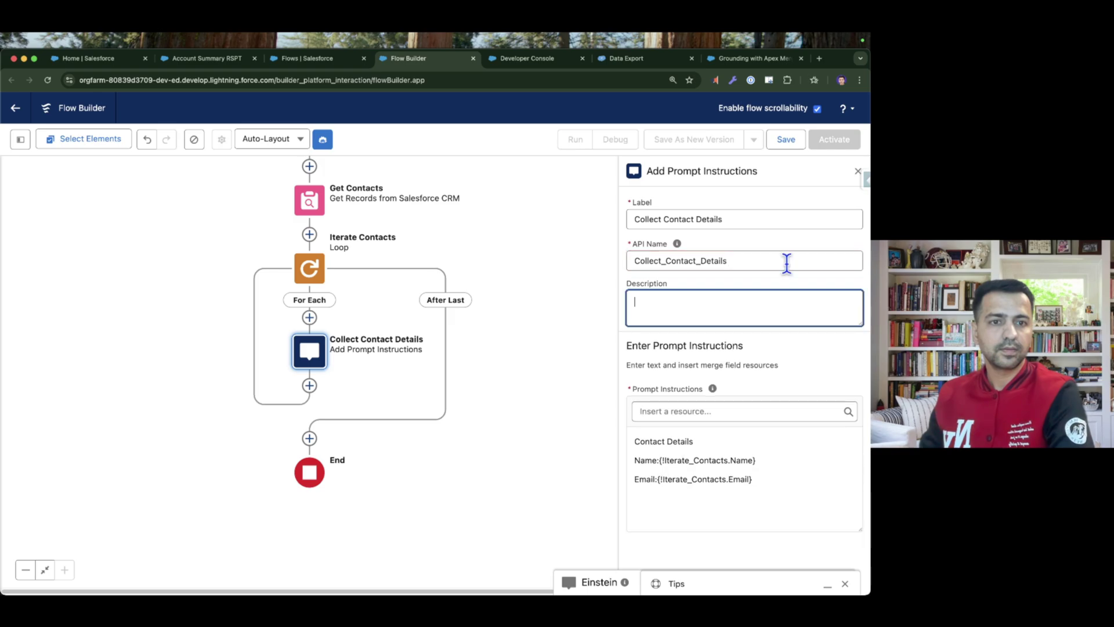
left_click(858, 171)
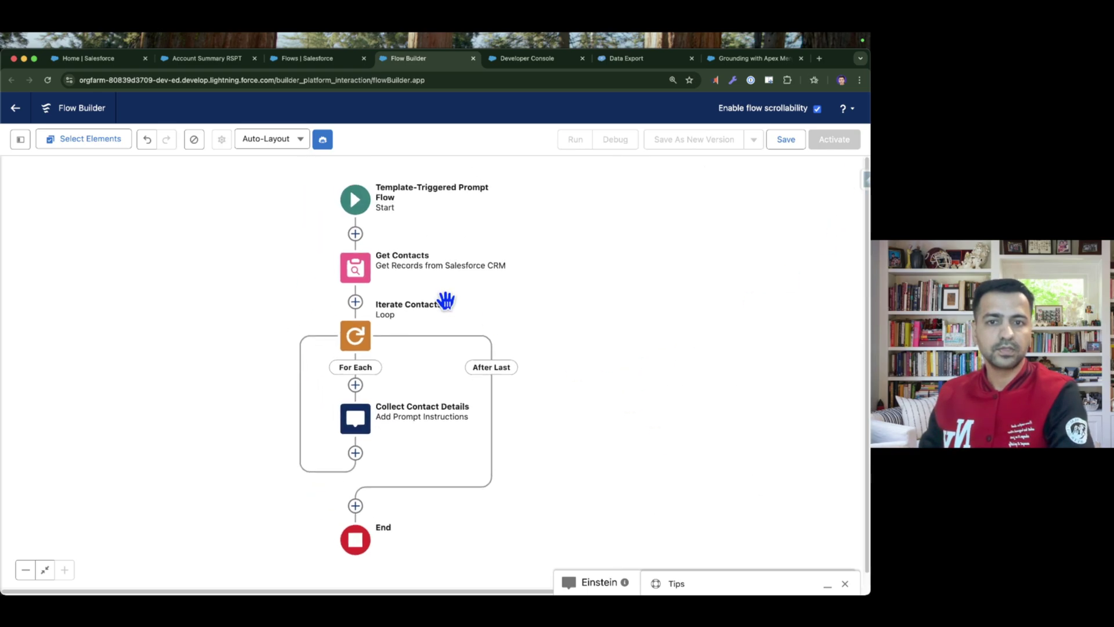
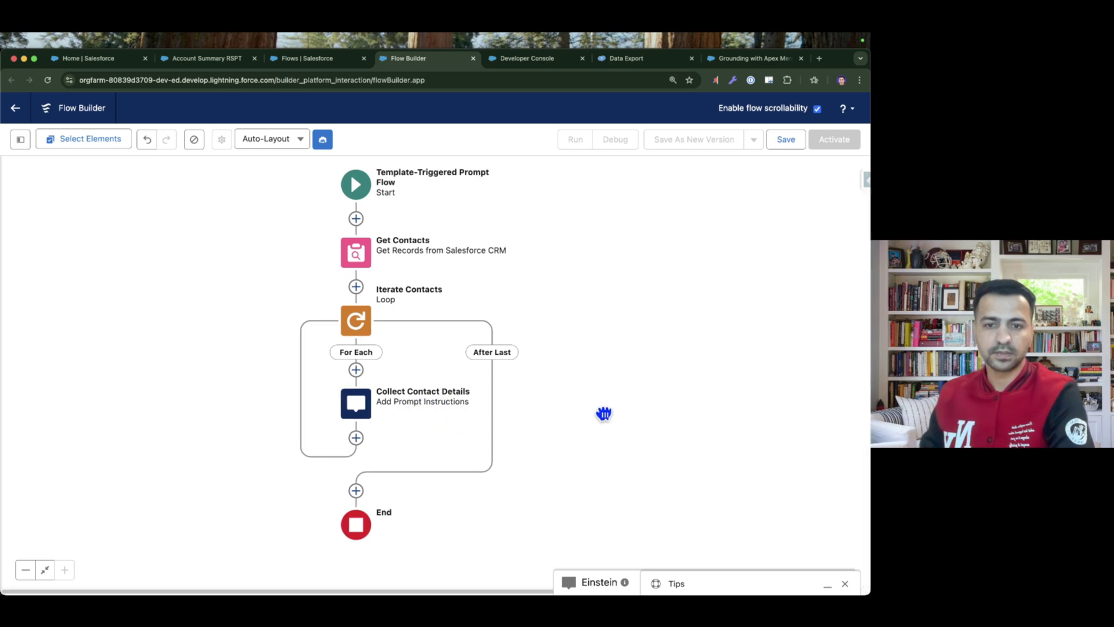
Add a Get Records element labelled "Get Opportunities" after the contacts loop and set its object to Opportunity.
left_click(374, 375)
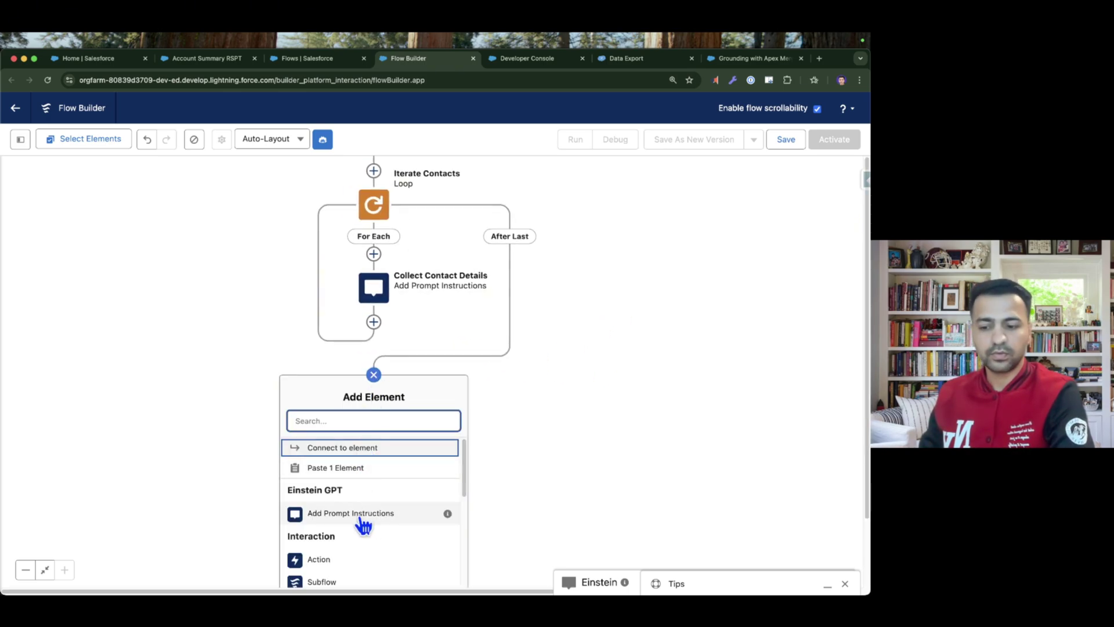
type("get")
left_click(352, 453)
type("Get Opportunities")
left_click(510, 384)
type("opportu")
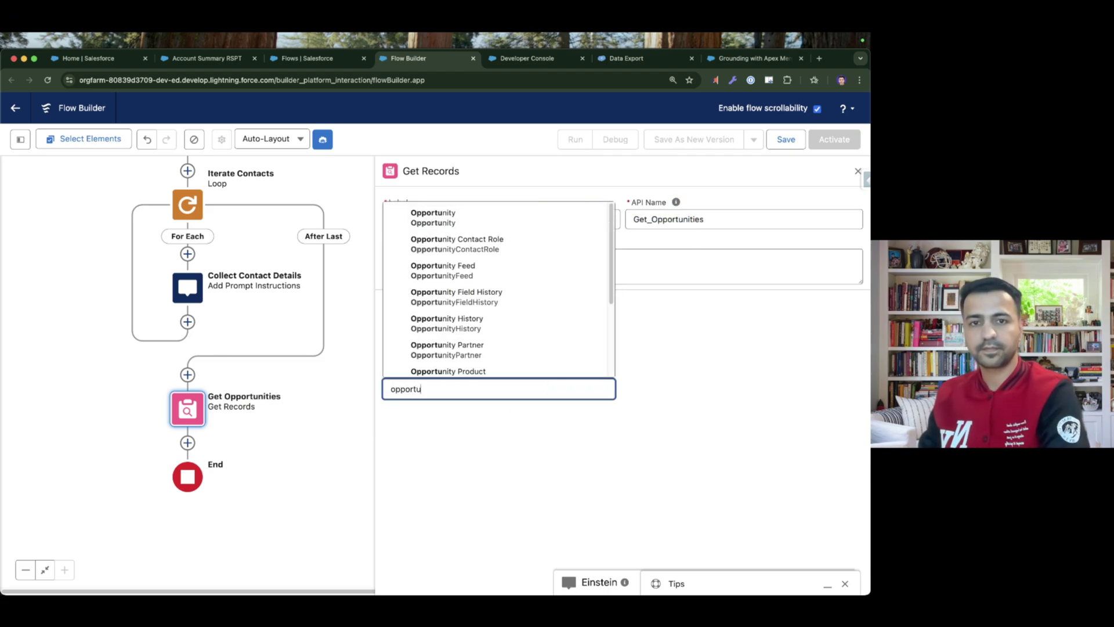
left_click(489, 212)
Filter the Get Opportunities records so that AccountId equals the Id of the $Input objectToSummarize account, and store all records.
scroll(444, 436, "down", 3)
left_click(465, 349)
type("id")
left_click(456, 367)
left_click(701, 348)
type("input")
left_click(706, 390)
left_click(735, 376)
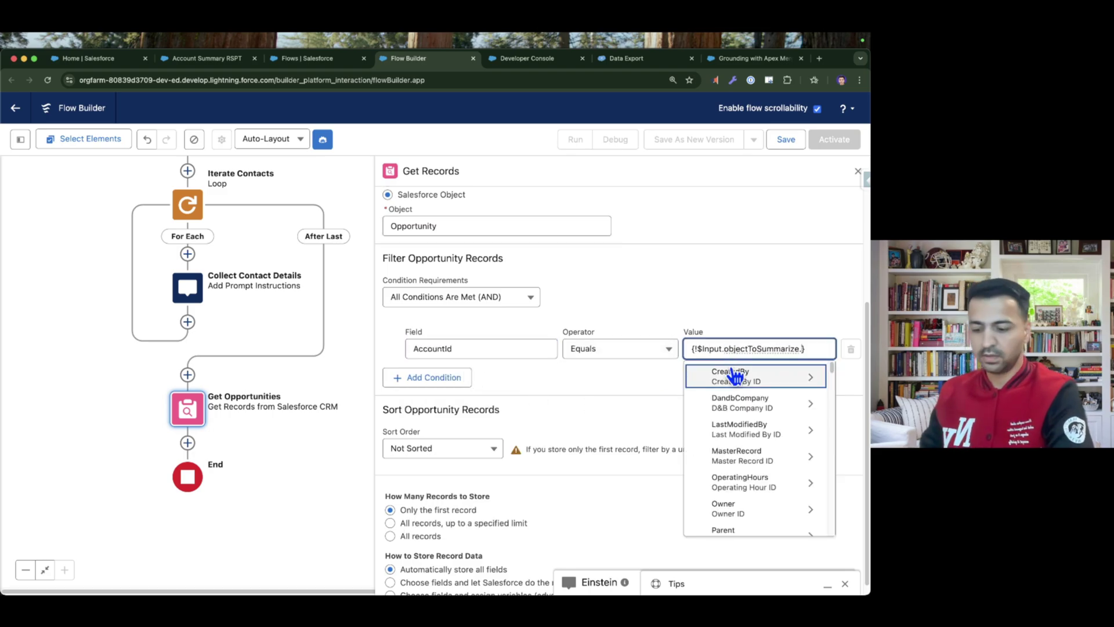
left_click(734, 372)
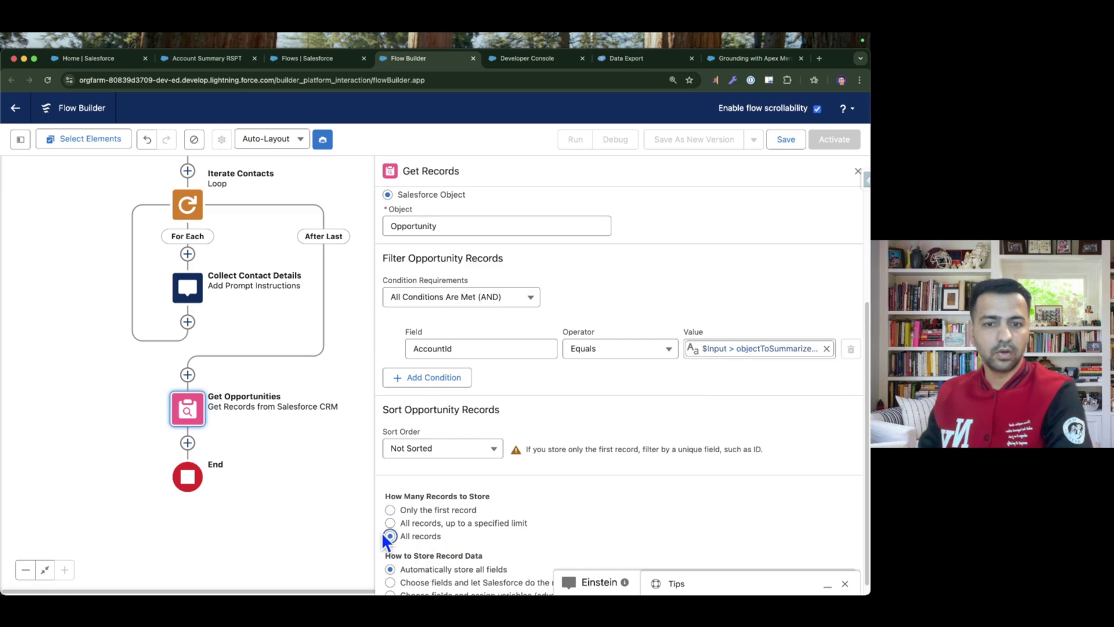
Add a Loop element labelled "Iterate Opportunities" after Get Opportunities, iterating over Opportunities from Get Opportunities, and close it.
left_click(187, 443)
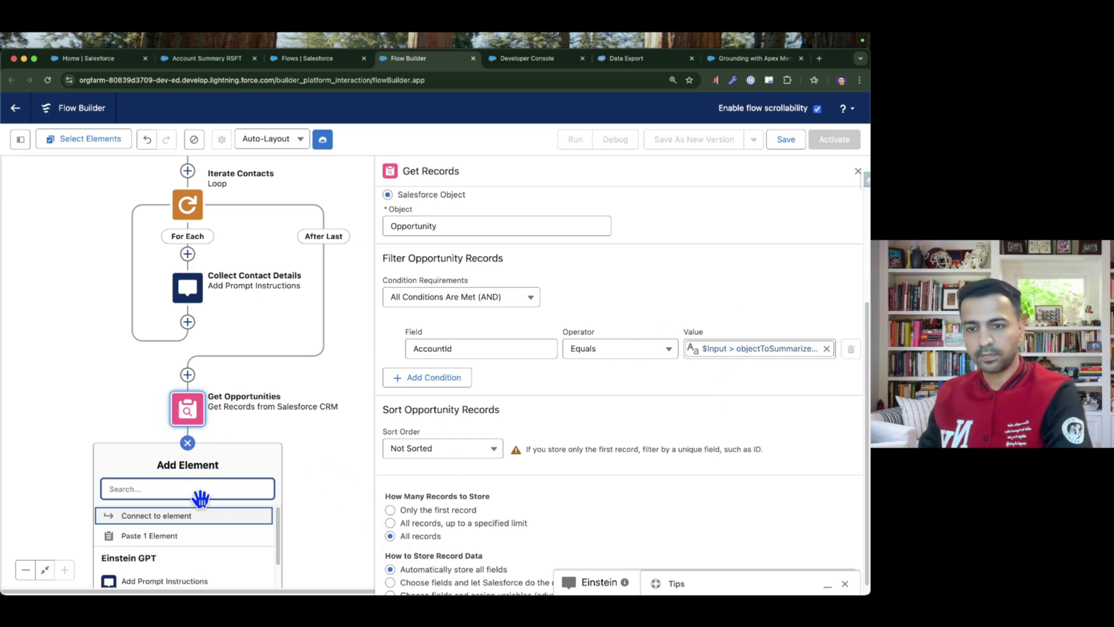
type("loo")
left_click(208, 517)
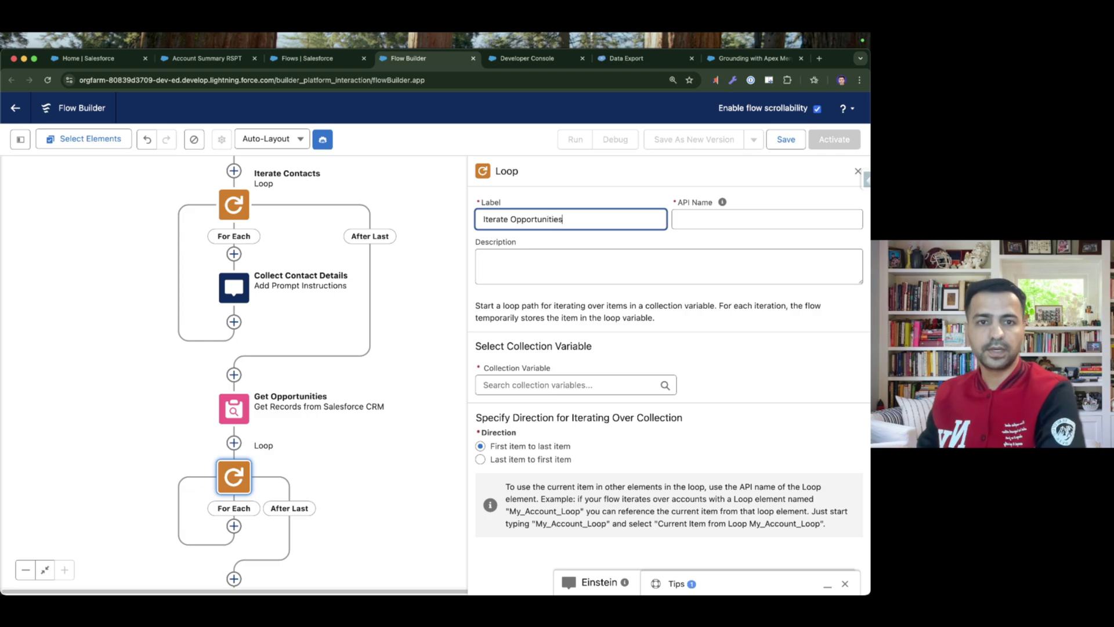
left_click(521, 383)
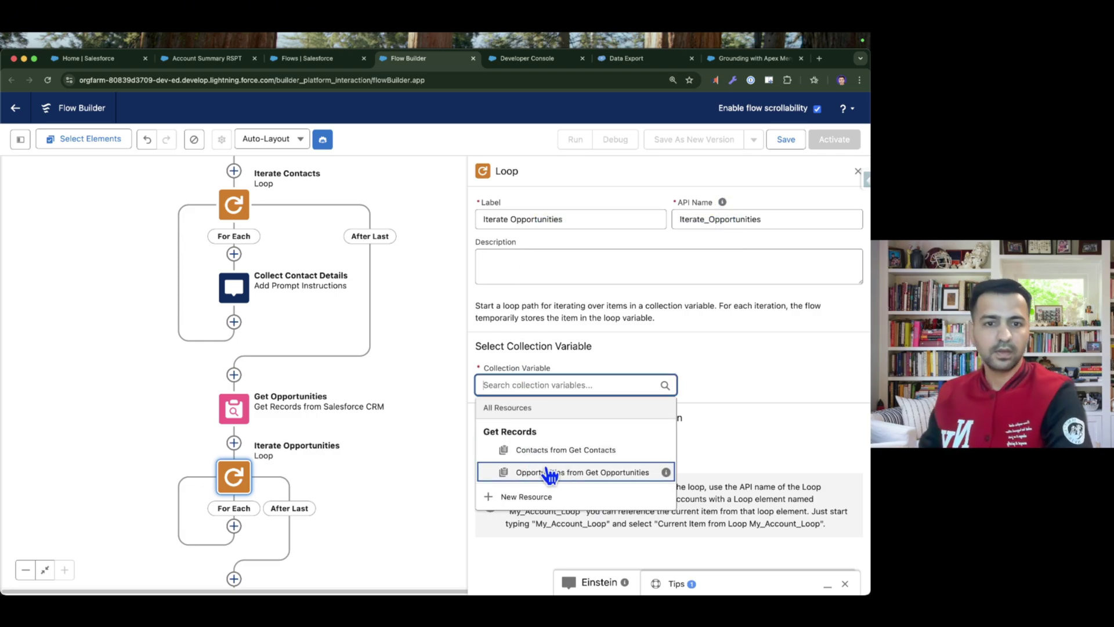
left_click(575, 471)
left_click(858, 172)
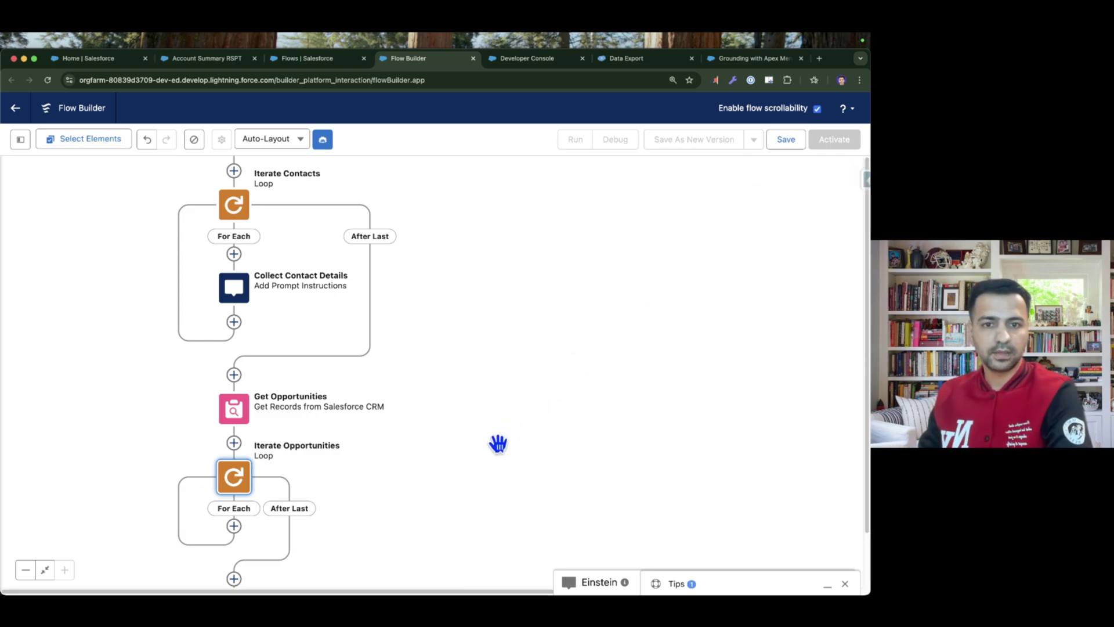
Inside the Iterate Opportunities loop, add prompt instructions labelled "Collect Opportunity Details" that start with the heading "Opportunity Details:" and a "Name:" line.
scroll(435, 418, "down", 3)
left_click(325, 419)
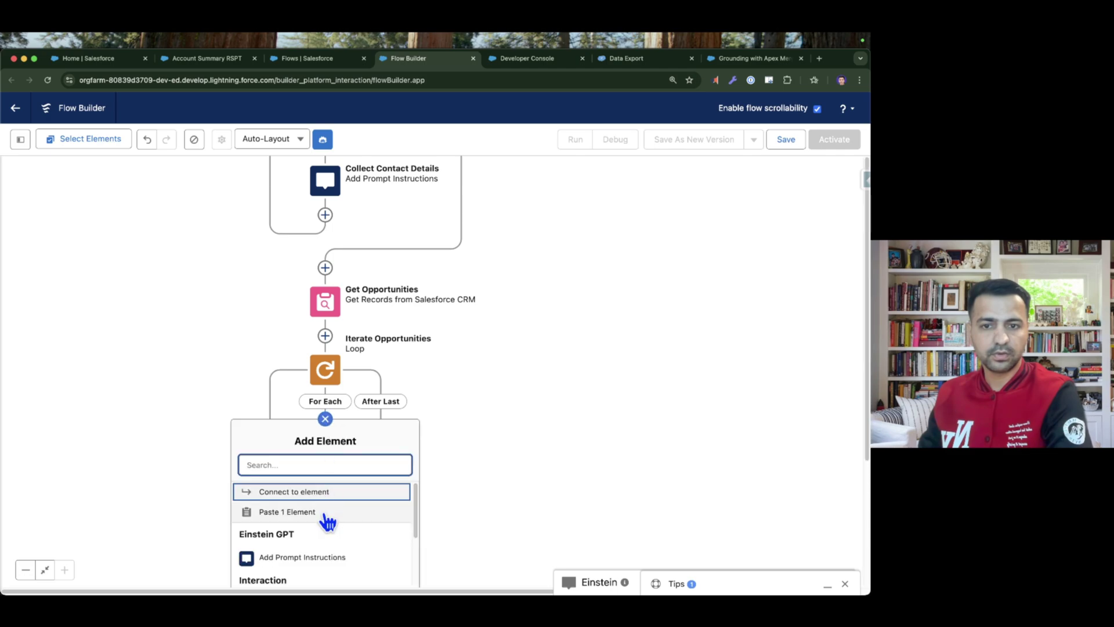
left_click(328, 558)
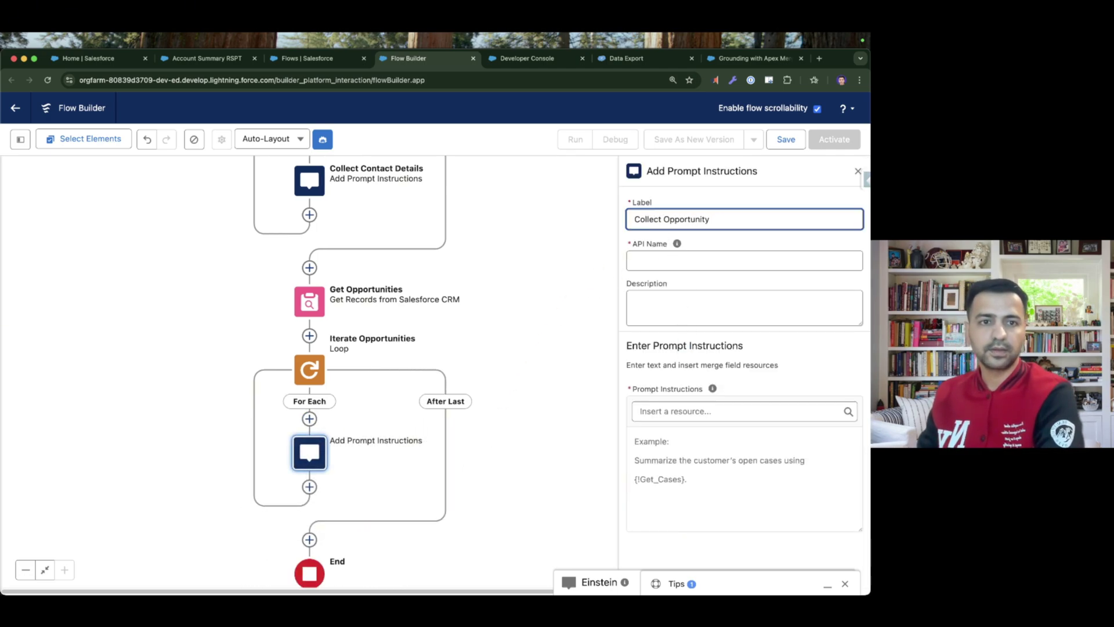
type("Collect Opportunity Details")
left_click(659, 441)
type("Opportunity Details:")
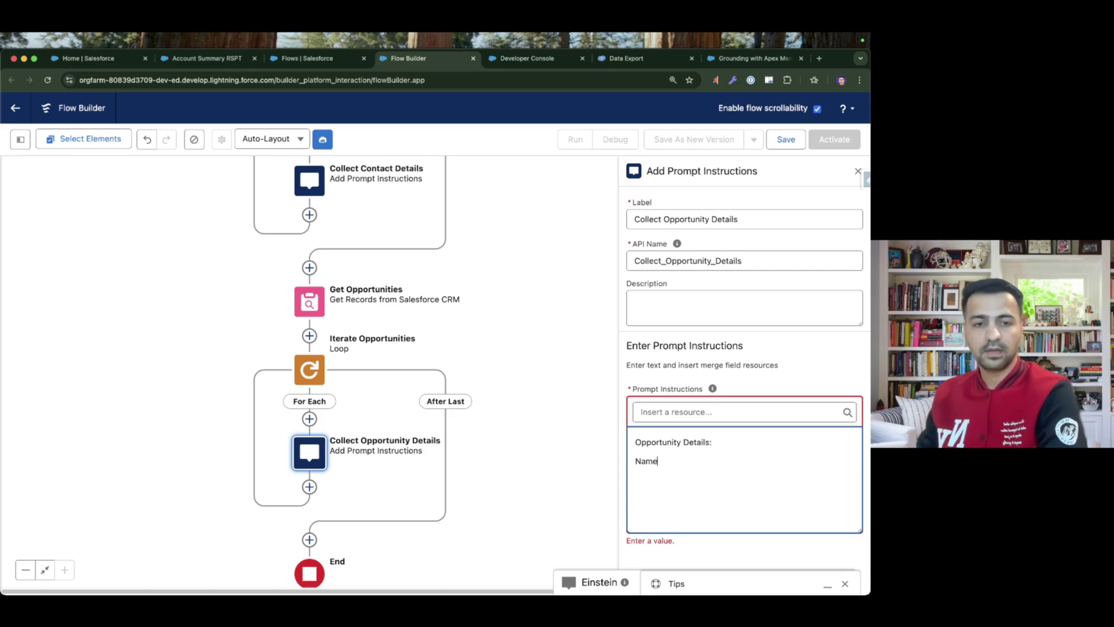
Insert the merge field {!Iterate_Opportunities.Name} on the "Name:" line of the opportunity prompt instructions.
left_click(681, 412)
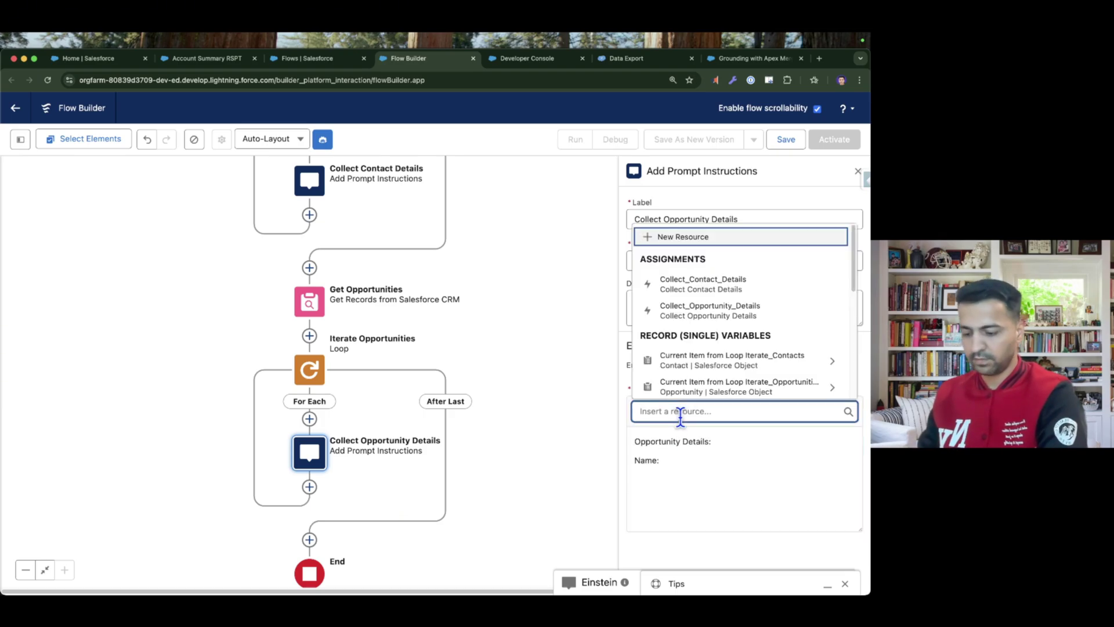
type("opp")
left_click(720, 342)
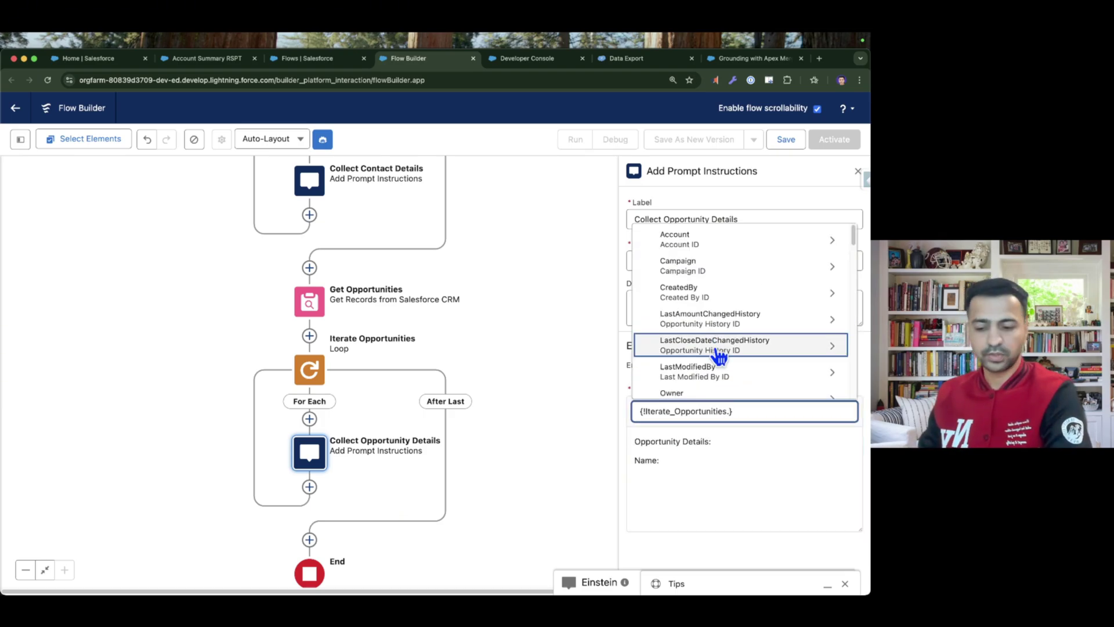
type("name")
left_click(721, 358)
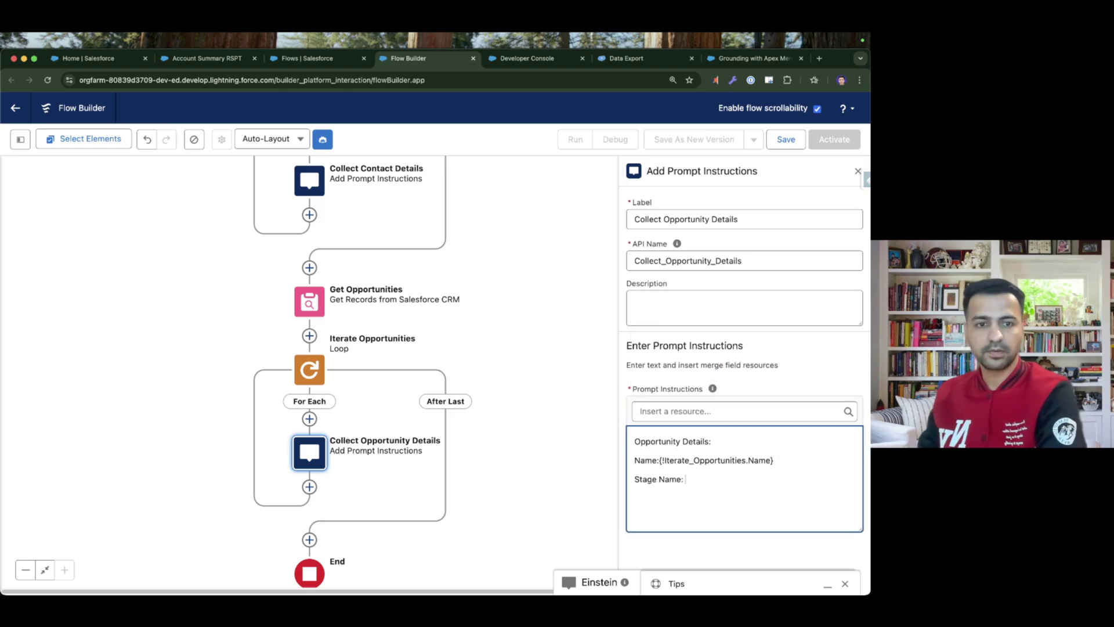
Complete the "Stage Name:" line of the opportunity prompt instructions with the merge field {!Iterate_Opportunities.StageName}.
left_click(746, 412)
type("curr")
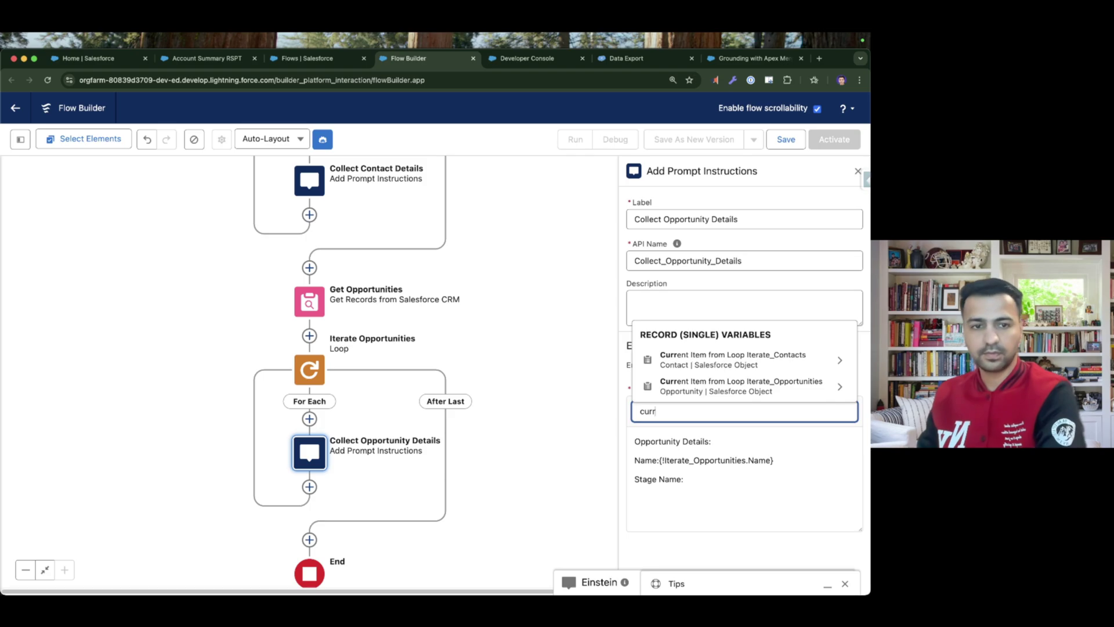
left_click(731, 385)
type("stage")
left_click(721, 383)
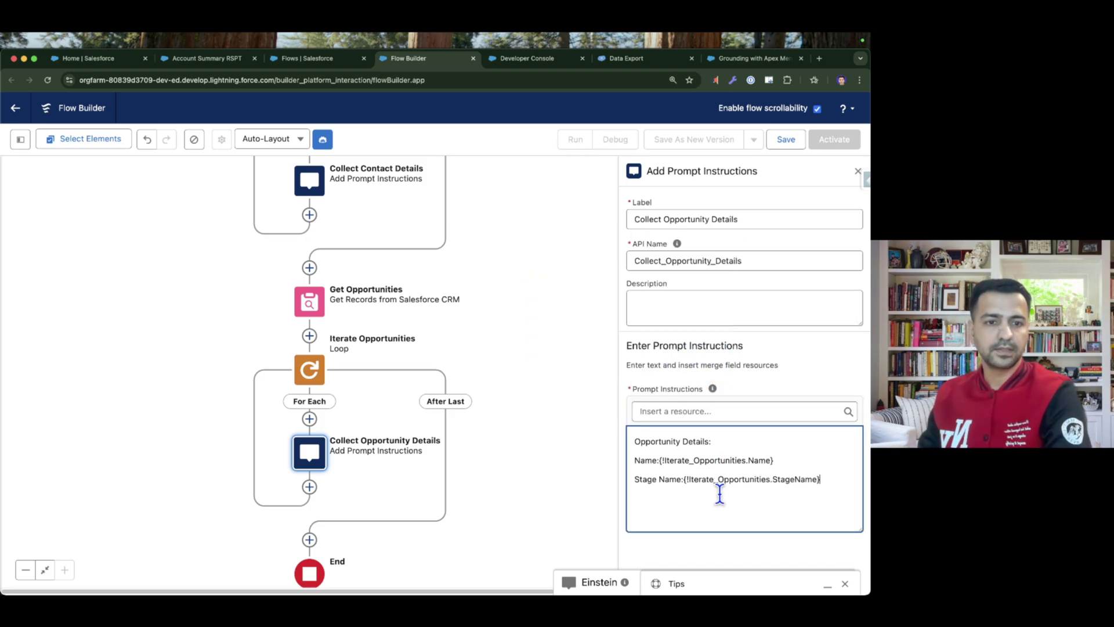
Add a Get Records element labelled "Get Cases" after the opportunities loop and set its object to Case.
scroll(516, 507, "down", 5)
left_click(322, 390)
type("get")
left_click(325, 467)
type("Get Cases")
key("Tab")
left_click(522, 384)
type("case")
left_click(466, 316)
Filter the Get Cases records so that AccountId equals {!$Input.objectToSummarize.Id}, and store all records.
left_click(479, 500)
type("acc")
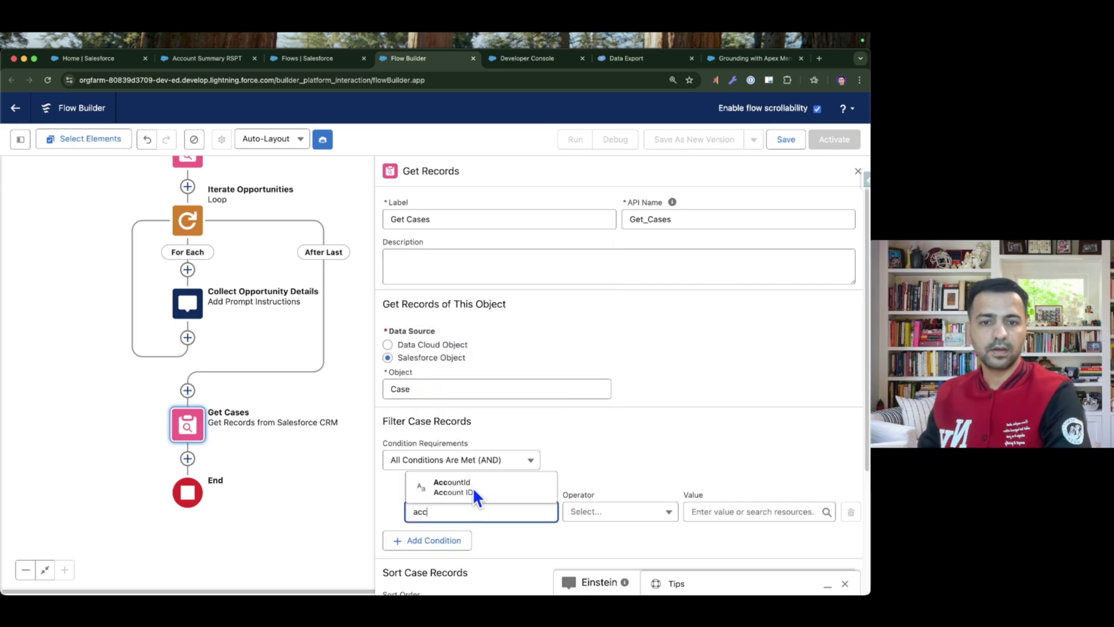
left_click(475, 498)
left_click(754, 512)
type("input")
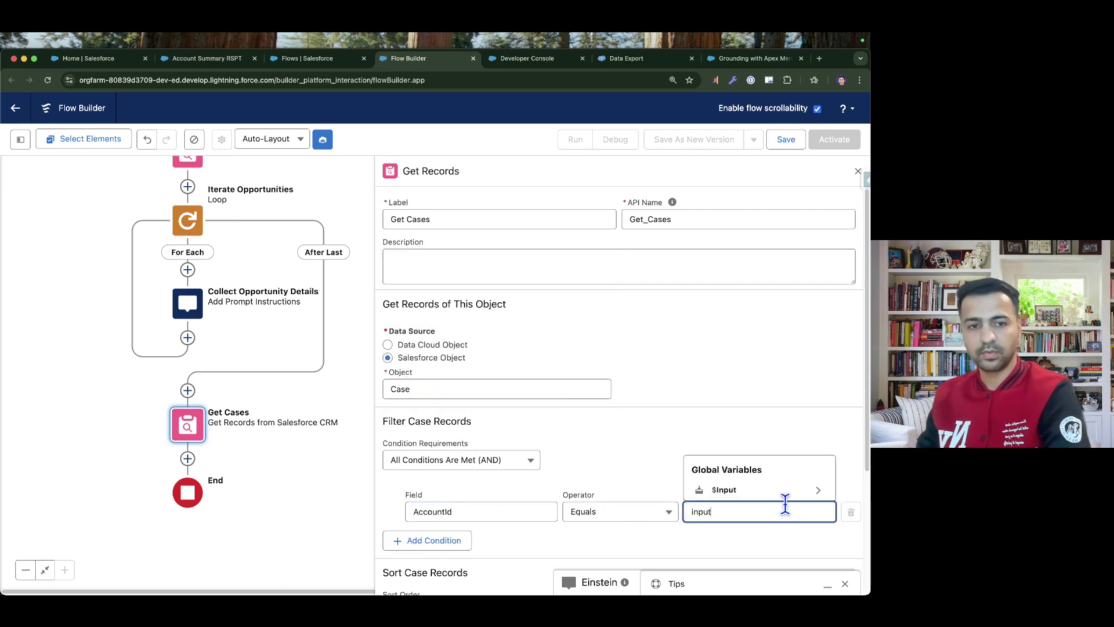
left_click(811, 487)
left_click(774, 492)
type("Id")
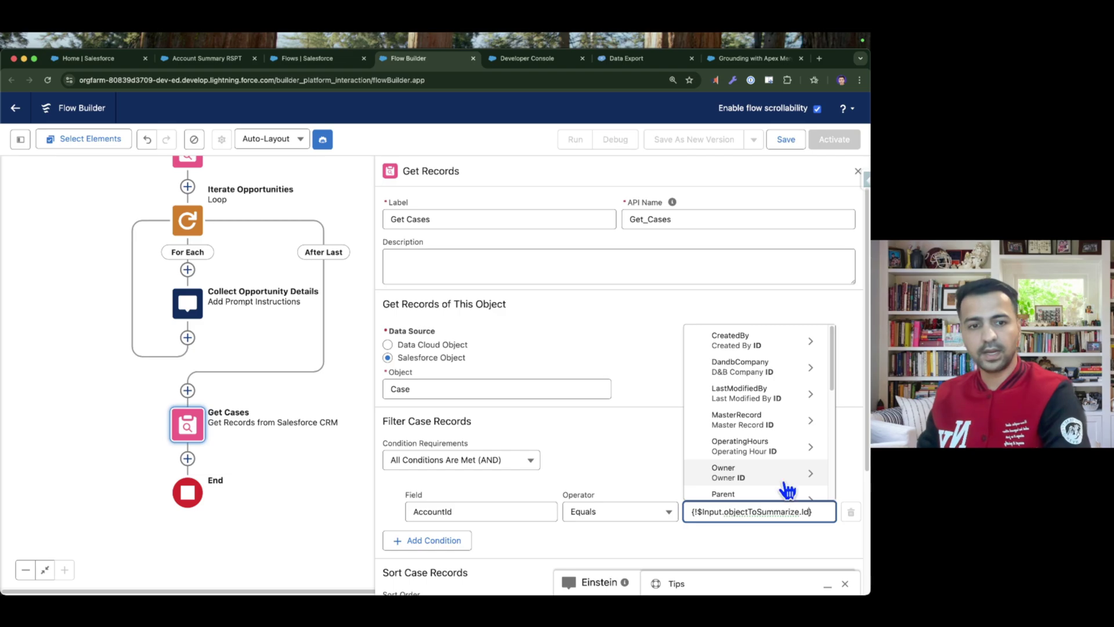
left_click(628, 448)
scroll(628, 447, "down", 3)
left_click(412, 525)
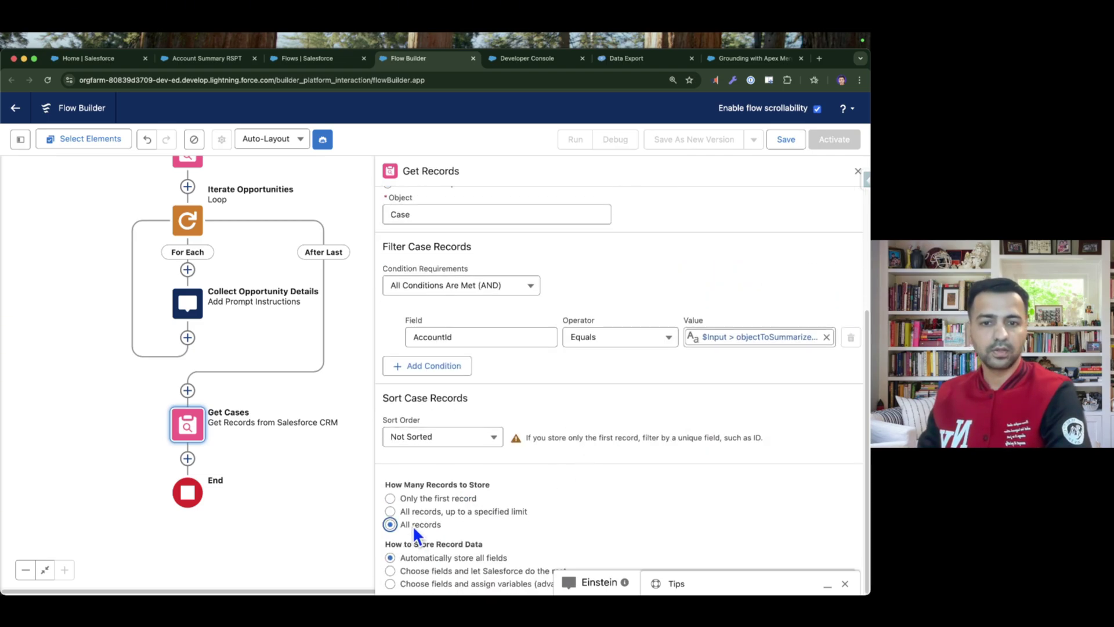
Add a Loop element labelled "Iterate Cases" after Get Cases, iterating over Cases from Get Cases, and close it.
left_click(187, 458)
type("loop")
left_click(192, 530)
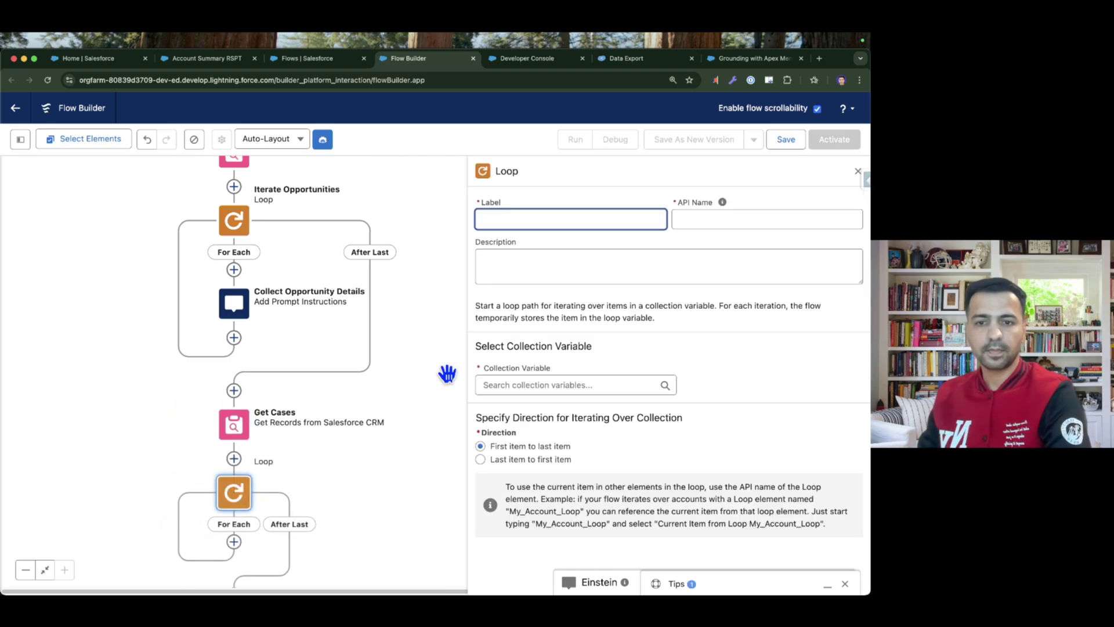
type("Iterate Cases")
left_click(541, 410)
left_click(540, 384)
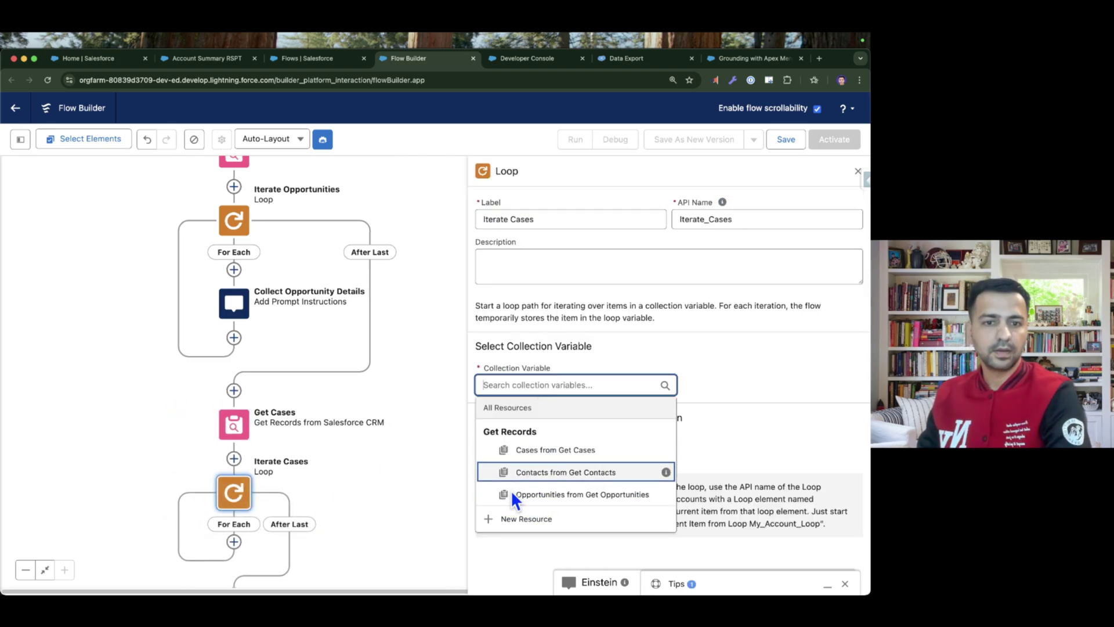
left_click(582, 449)
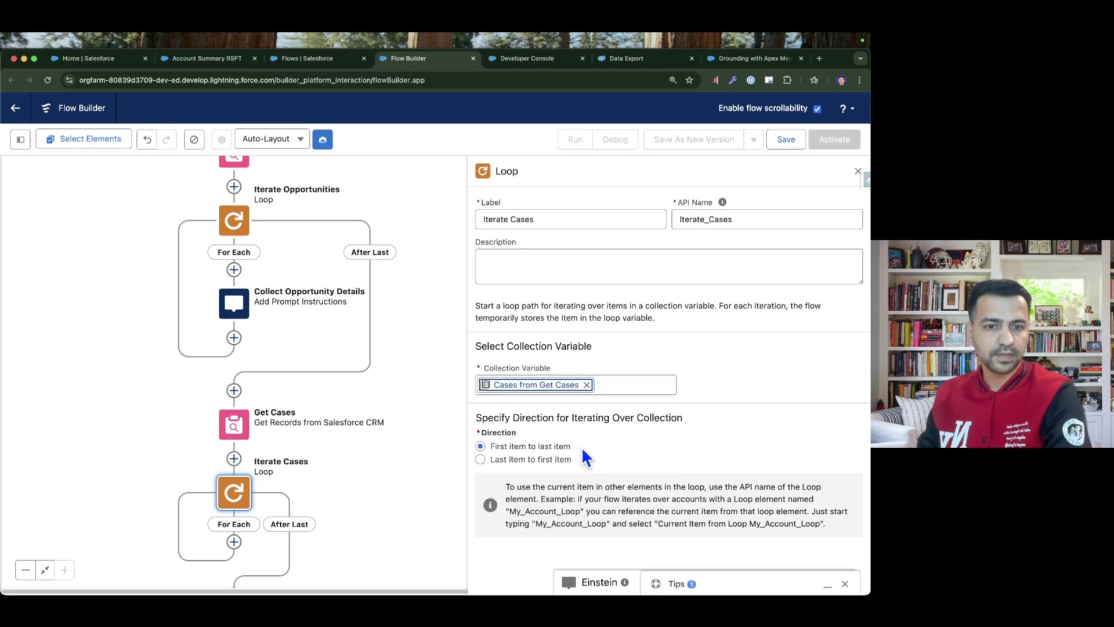
left_click(858, 172)
Add a prompt instructions element labelled "Collect Case Details" inside the Iterate Cases loop.
scroll(407, 372, "down", 3)
left_click(340, 372)
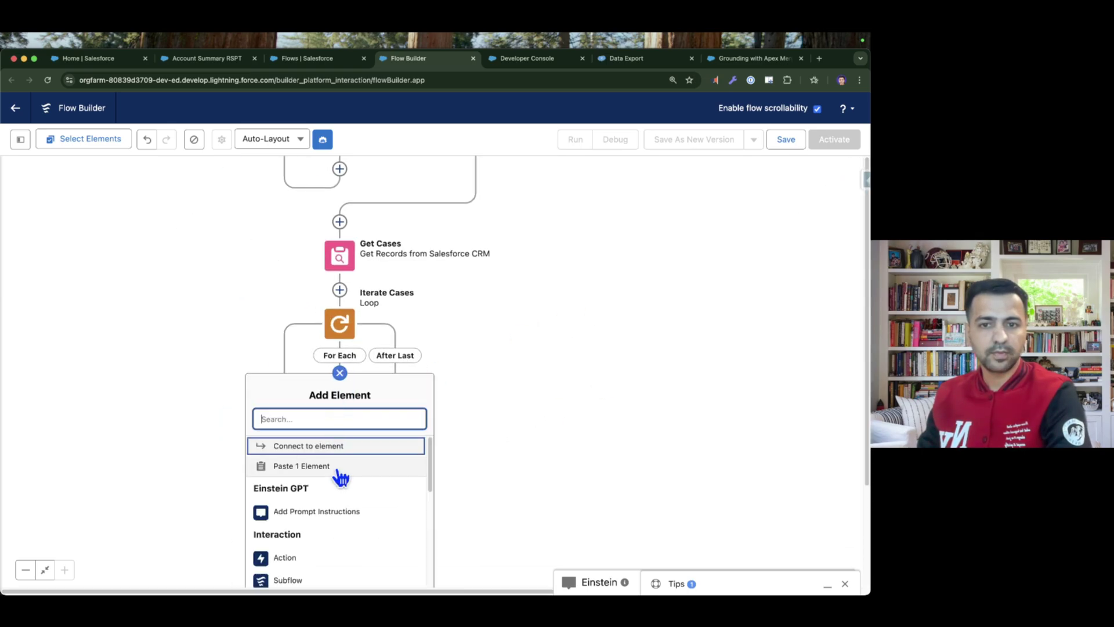
left_click(338, 519)
type("Collect")
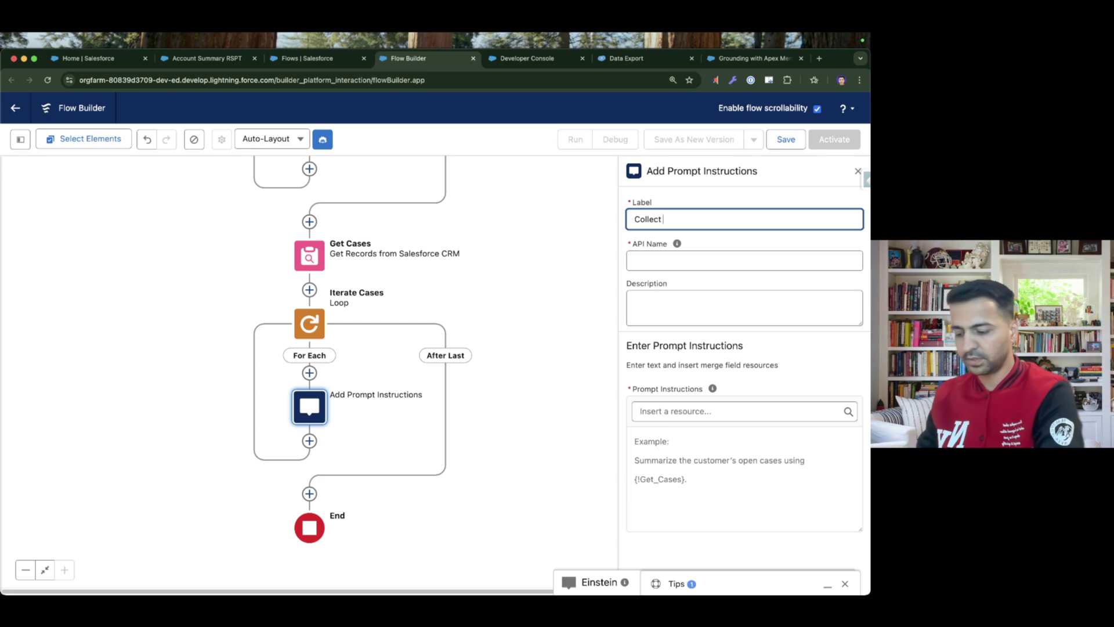
type(" Case Details")
Start the case prompt instructions with the heading "Case Details:" and a "Case Number:" line containing the merge field {!Iterate_Cases.CaseNumber}.
left_click(671, 441)
type("Case Details:")
key("Return")
key("Return")
type("Case N")
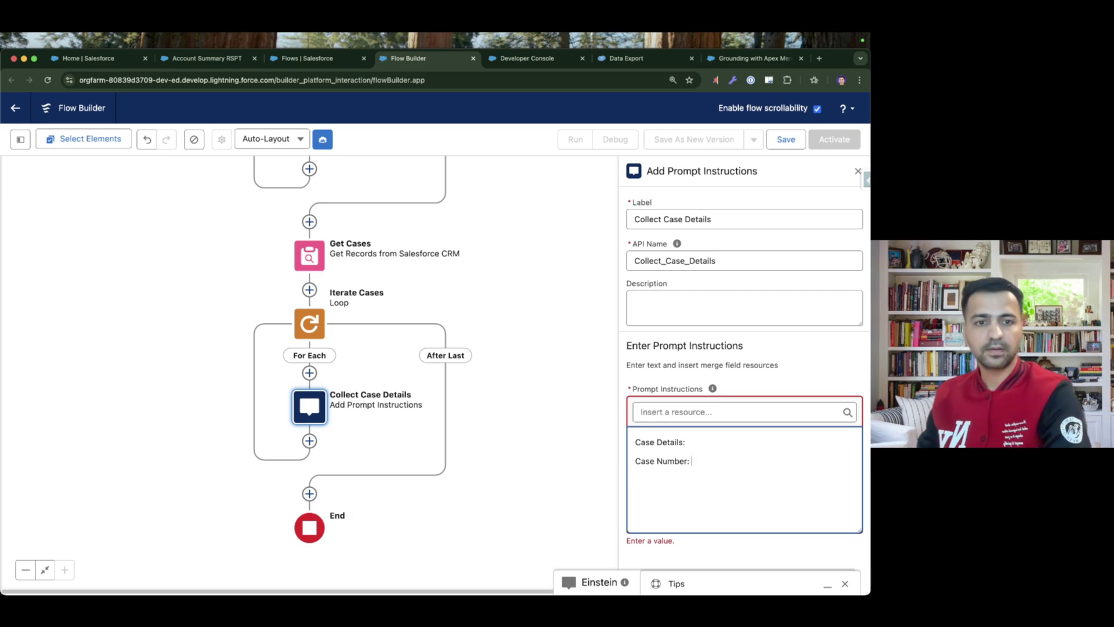
left_click(696, 411)
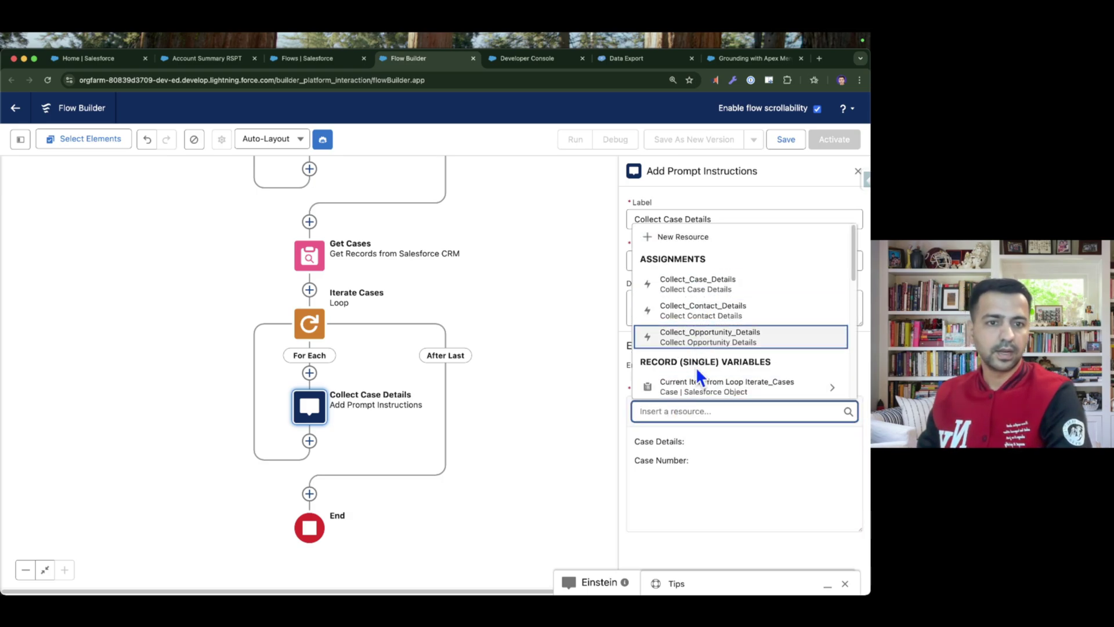
left_click(701, 386)
type("casen")
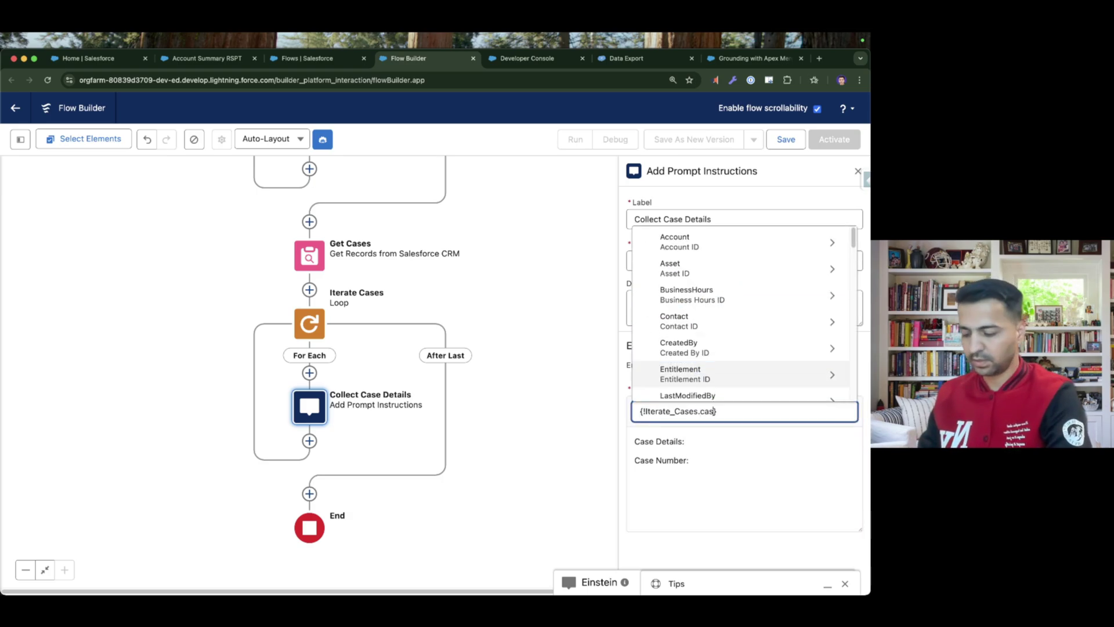
left_click(700, 388)
left_click(823, 460)
key("Return")
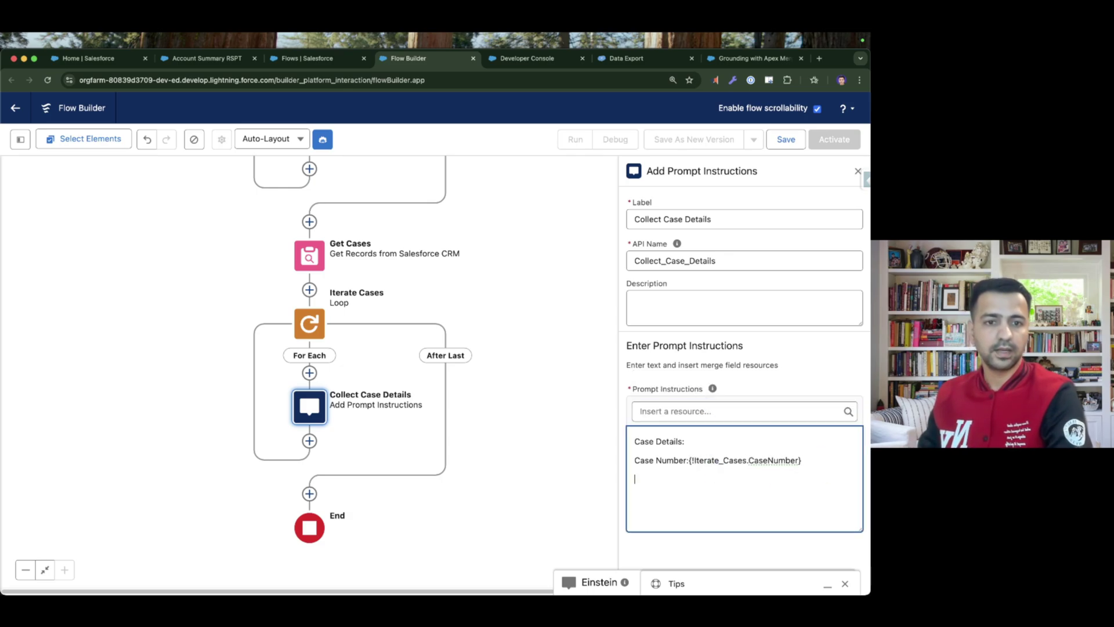
Add a "Status:" line with the merge field {!Iterate_Cases.Status} to the case prompt instructions and close the element.
type("Cas")
key("BackSpace")
key("BackSpace")
key("BackSpace")
type("Status:")
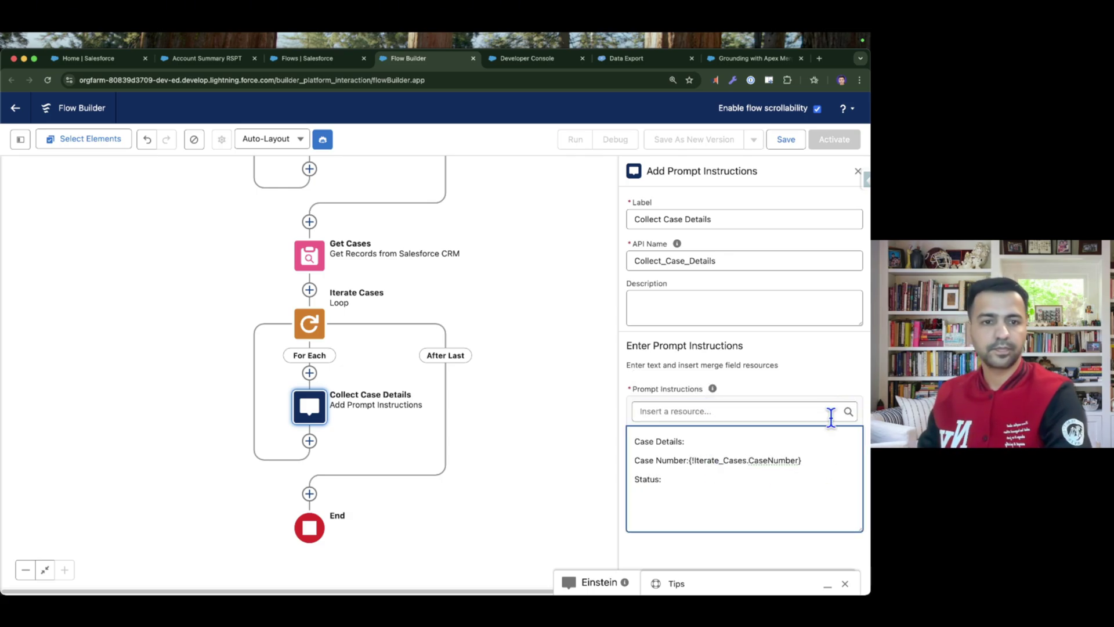
left_click(831, 416)
type("curren")
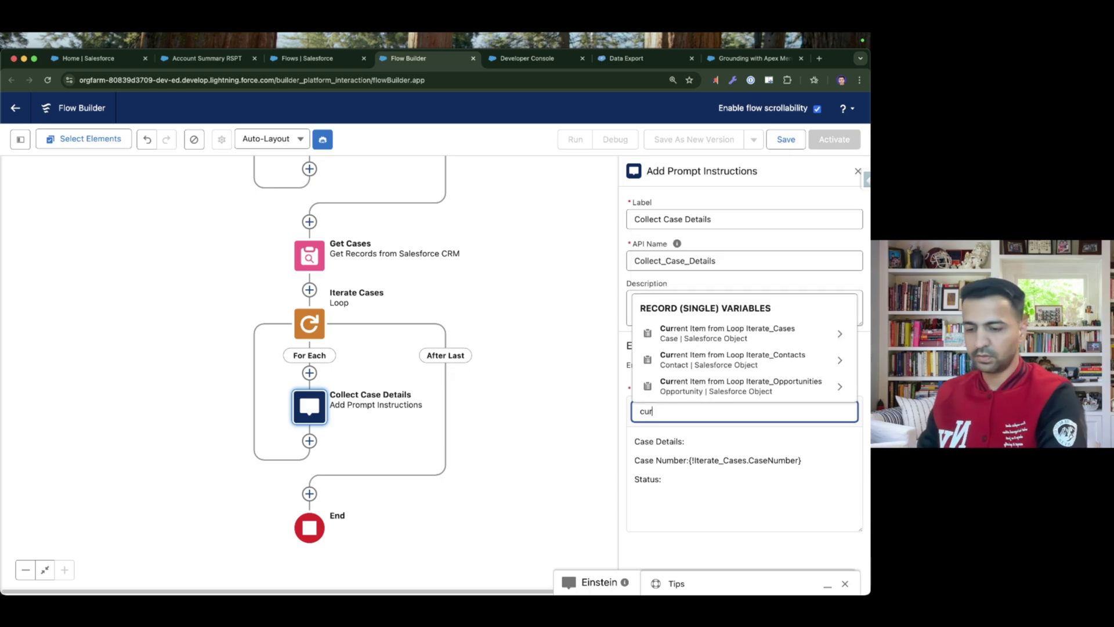
left_click(743, 333)
type("Stat")
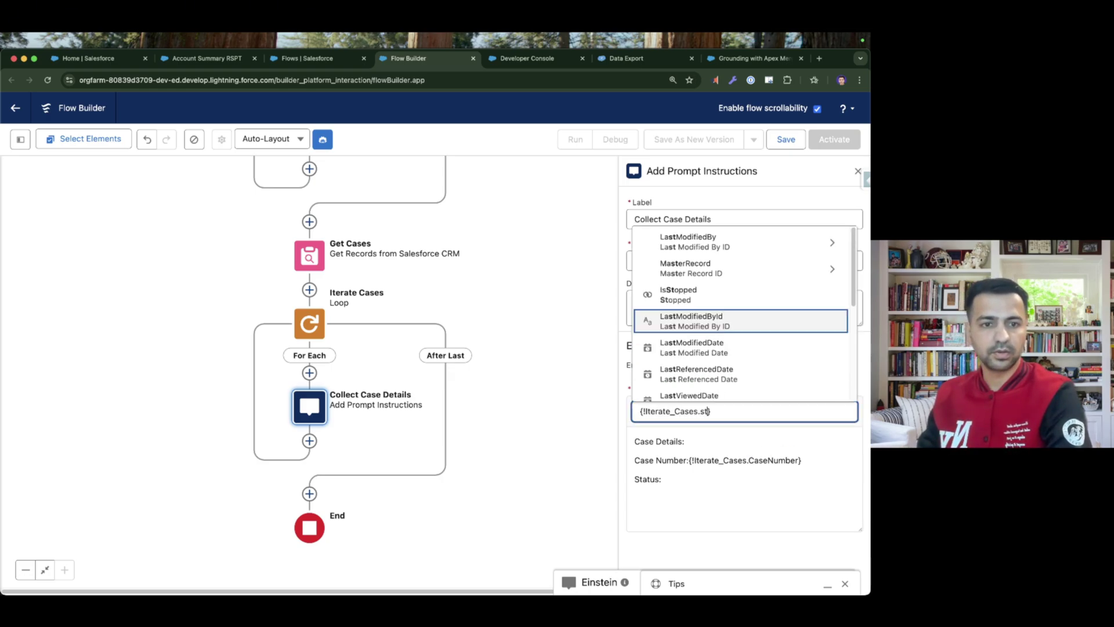
left_click(722, 363)
left_click(782, 481)
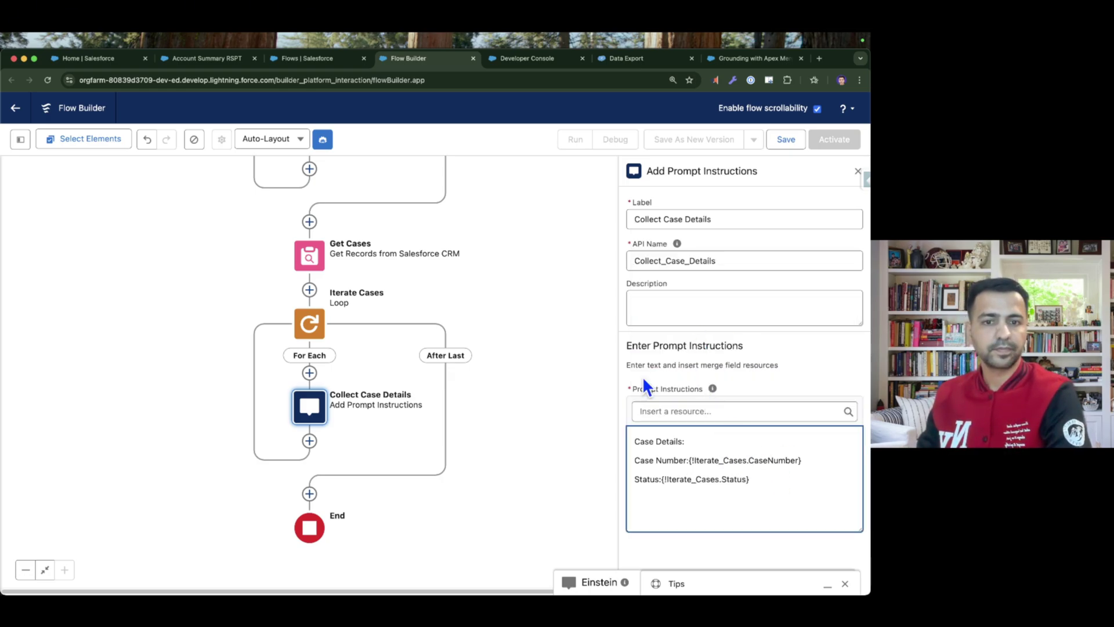
left_click(858, 170)
Review the whole flow from the Start element through the contact, opportunity and case loops to the End element.
scroll(577, 356, "up", 5)
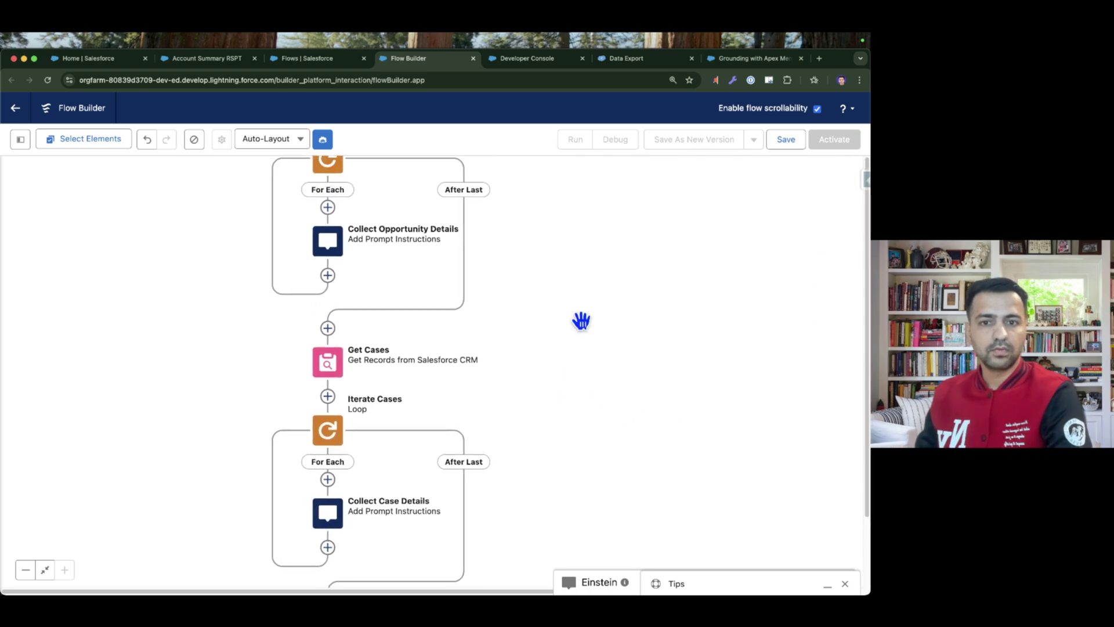
scroll(568, 321, "up", 10)
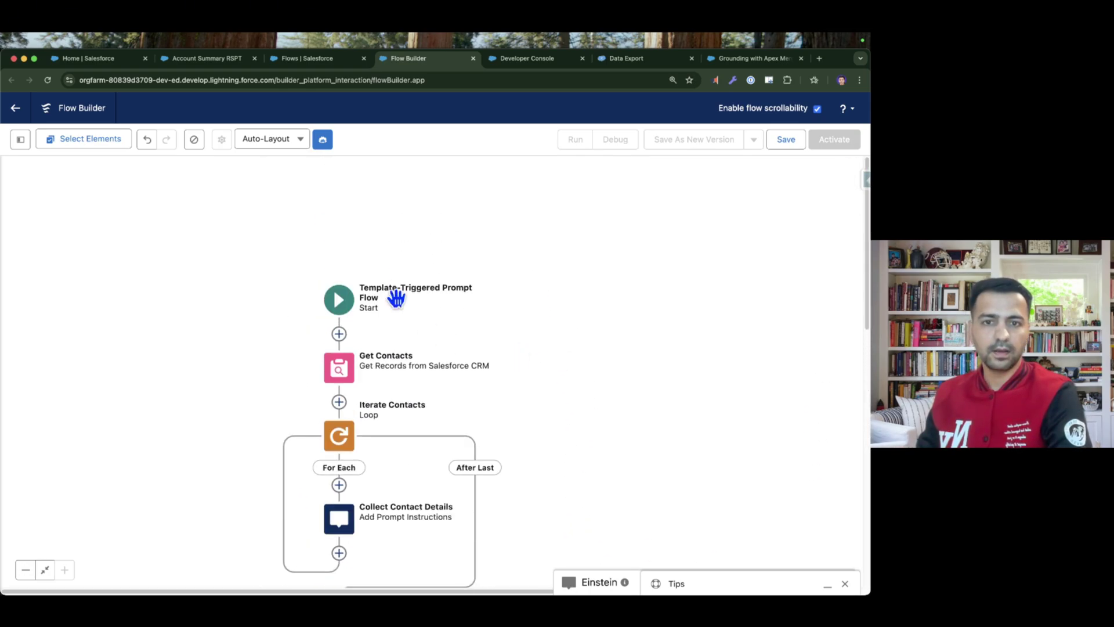
scroll(552, 413, "down", 3)
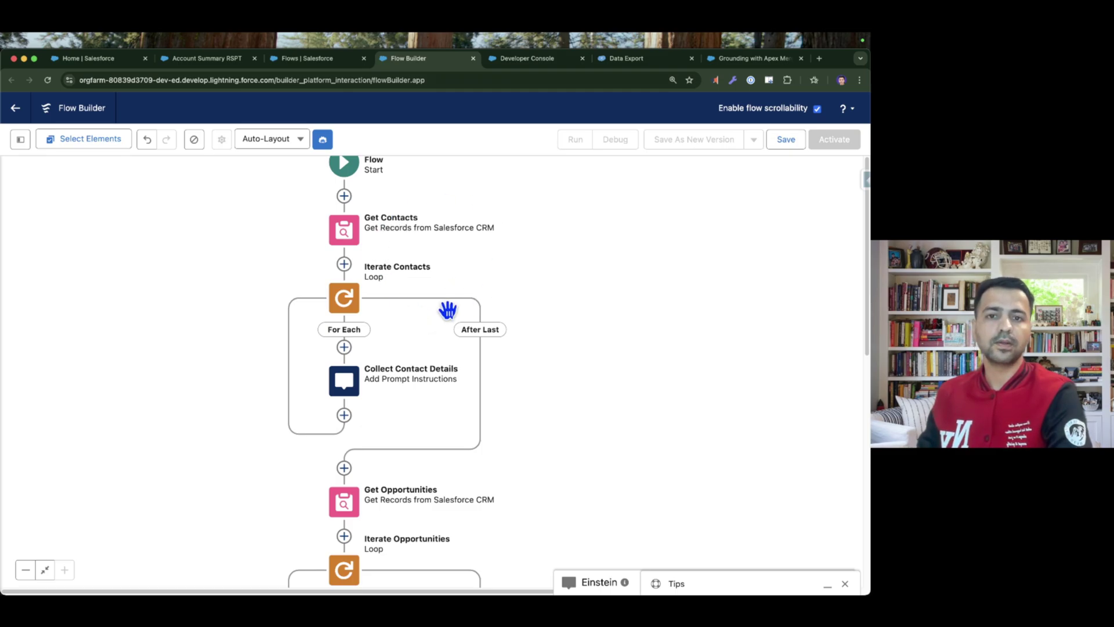
scroll(438, 414, "down", 5)
left_click_drag(602, 374, 615, 253)
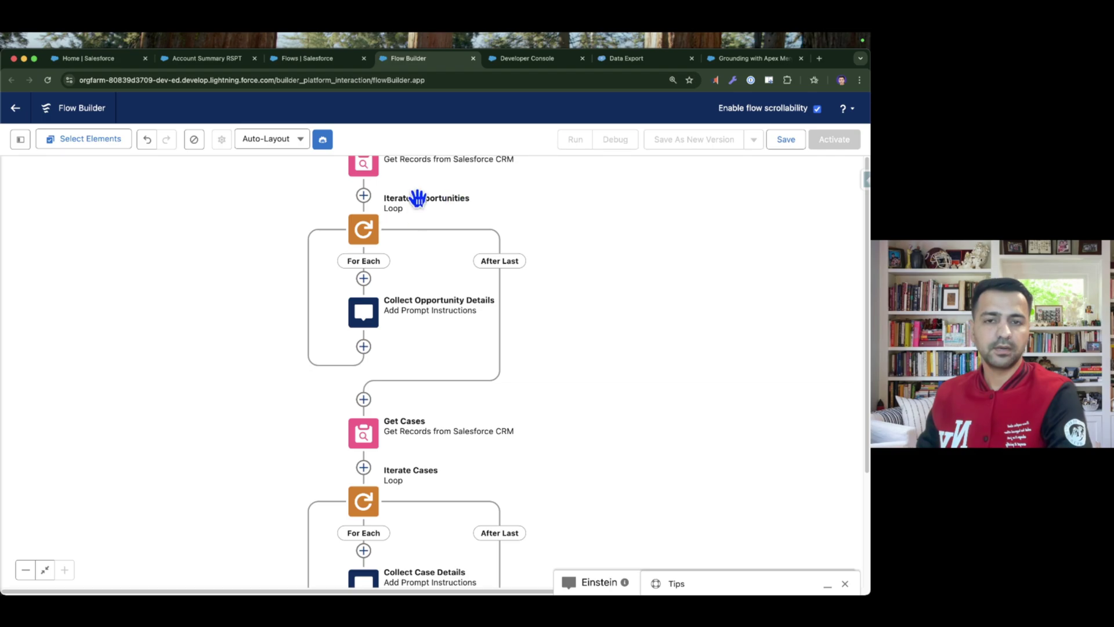
scroll(633, 255, "down", 3)
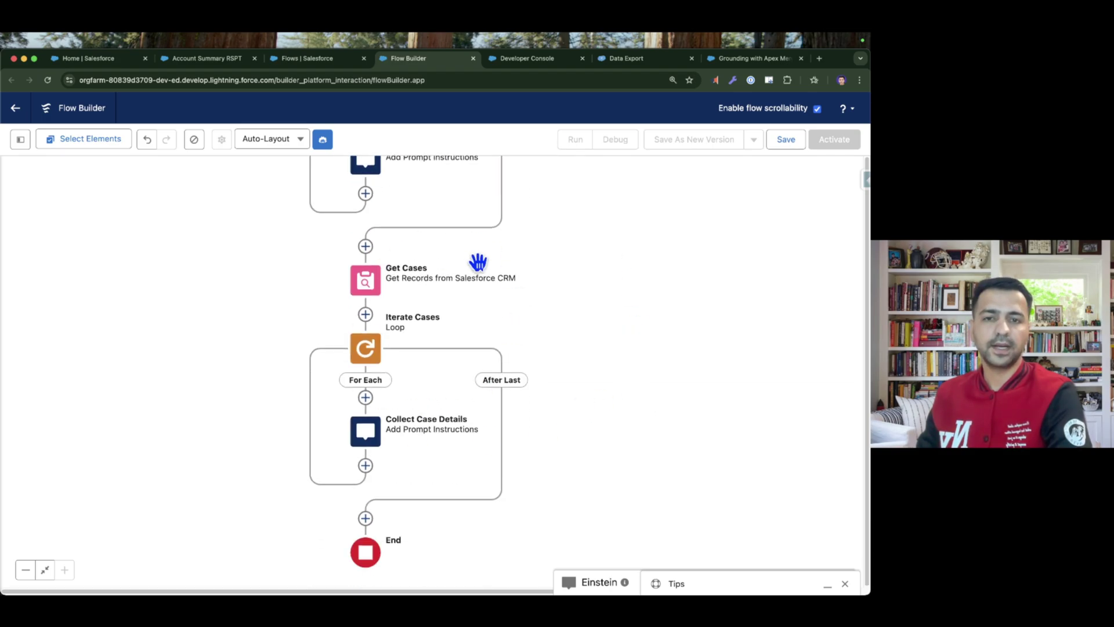
left_click_drag(569, 436, 580, 339)
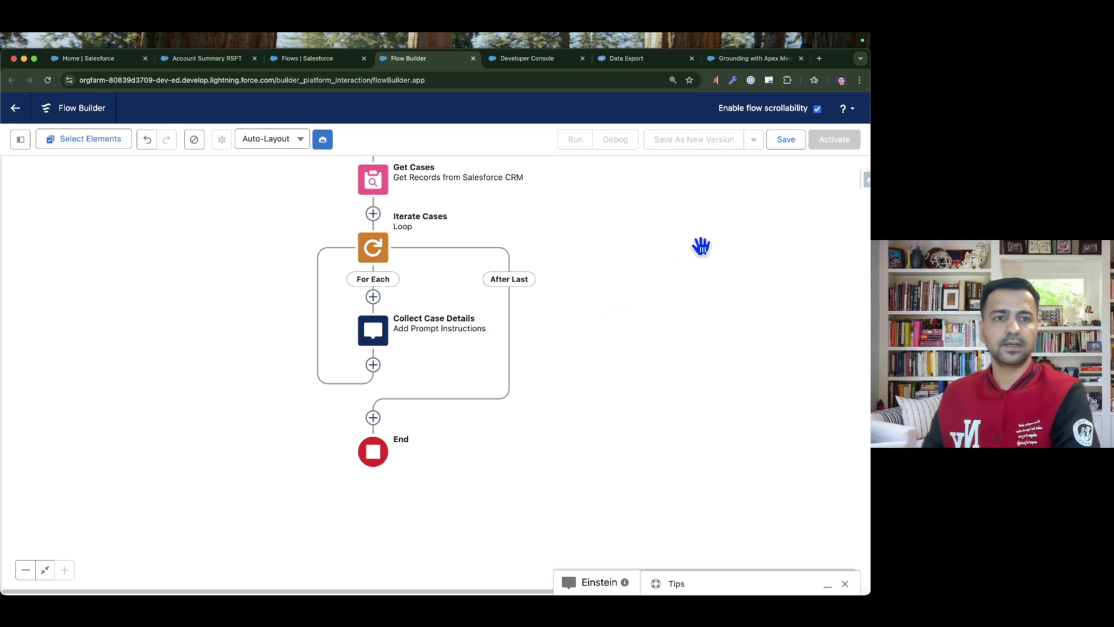
Save the flow with the label "Record Summary PT Flow (Account)" and API name Record_Summary_PT_Flow_Account, and activate it.
left_click(786, 139)
left_click(310, 299)
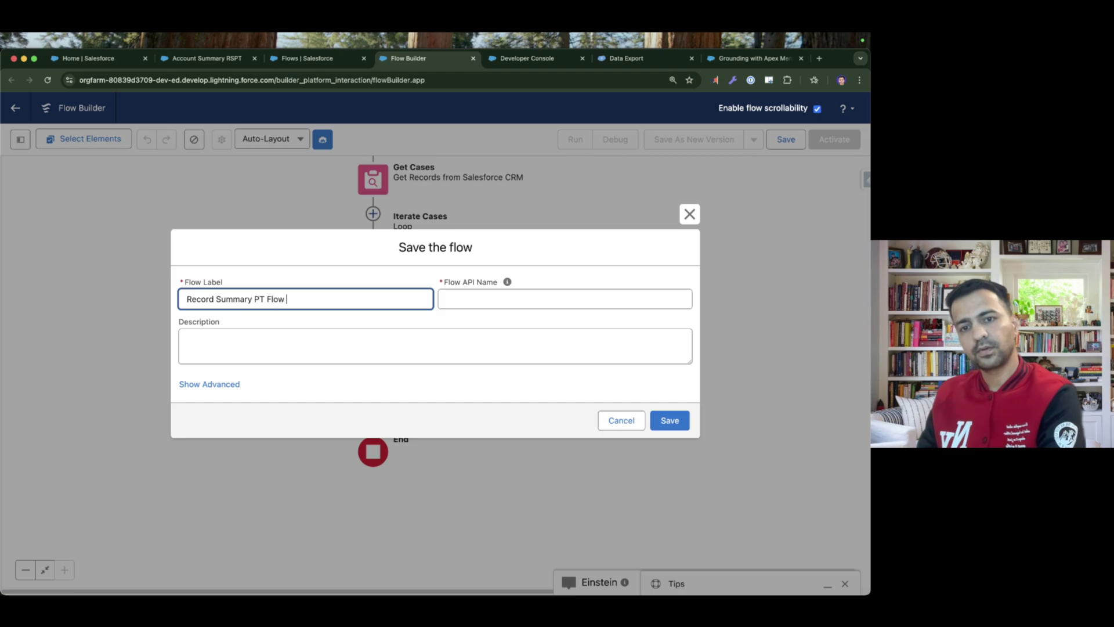
type(")")
left_click(508, 282)
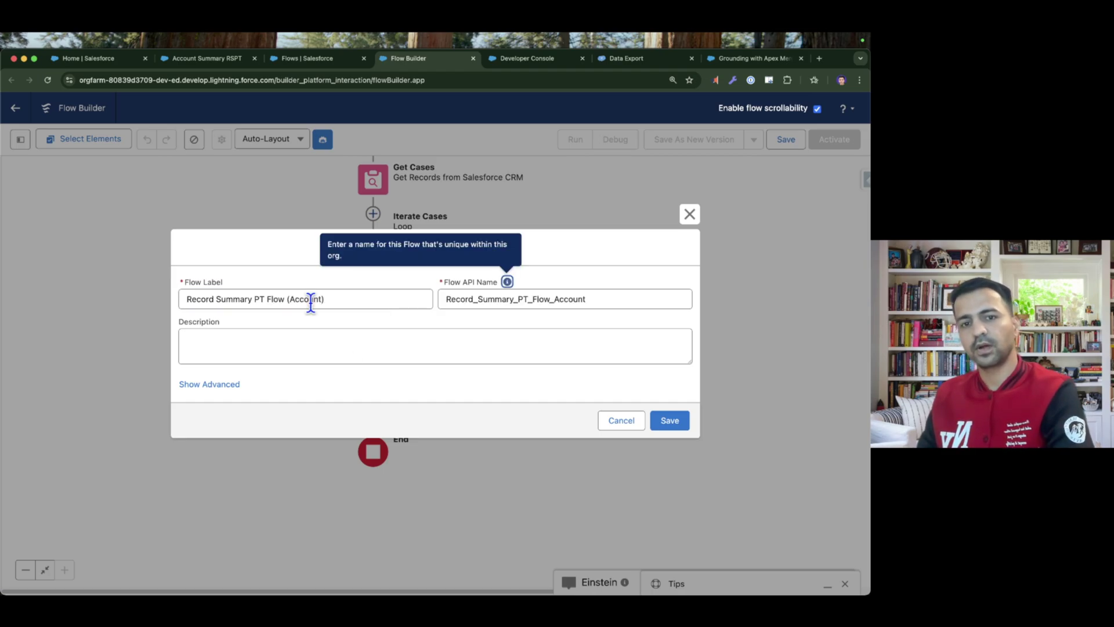
left_click(662, 421)
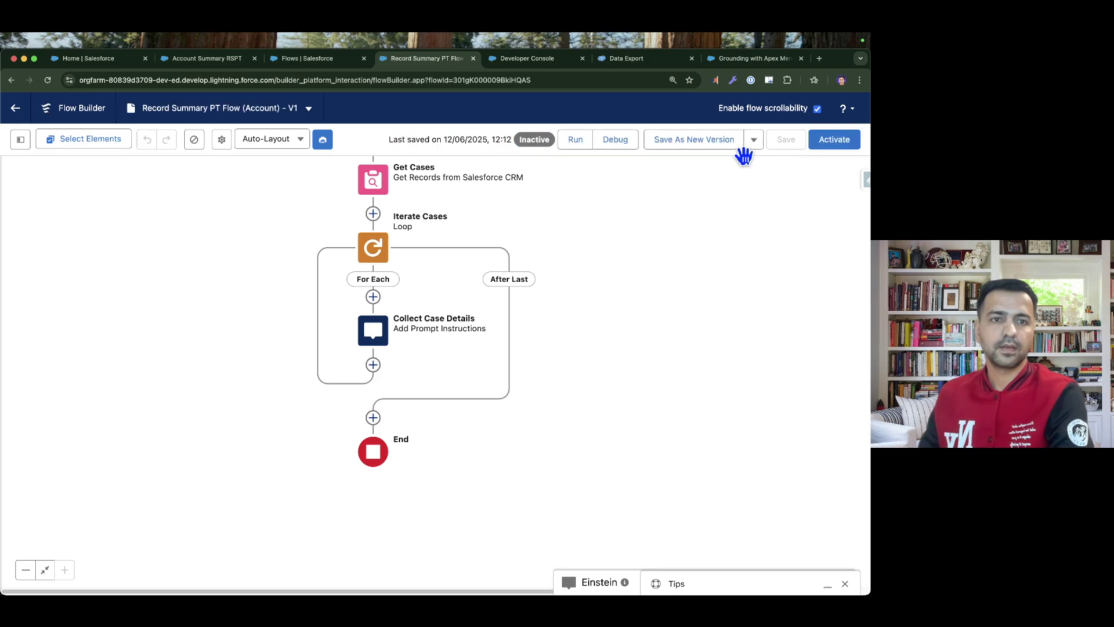
left_click(835, 147)
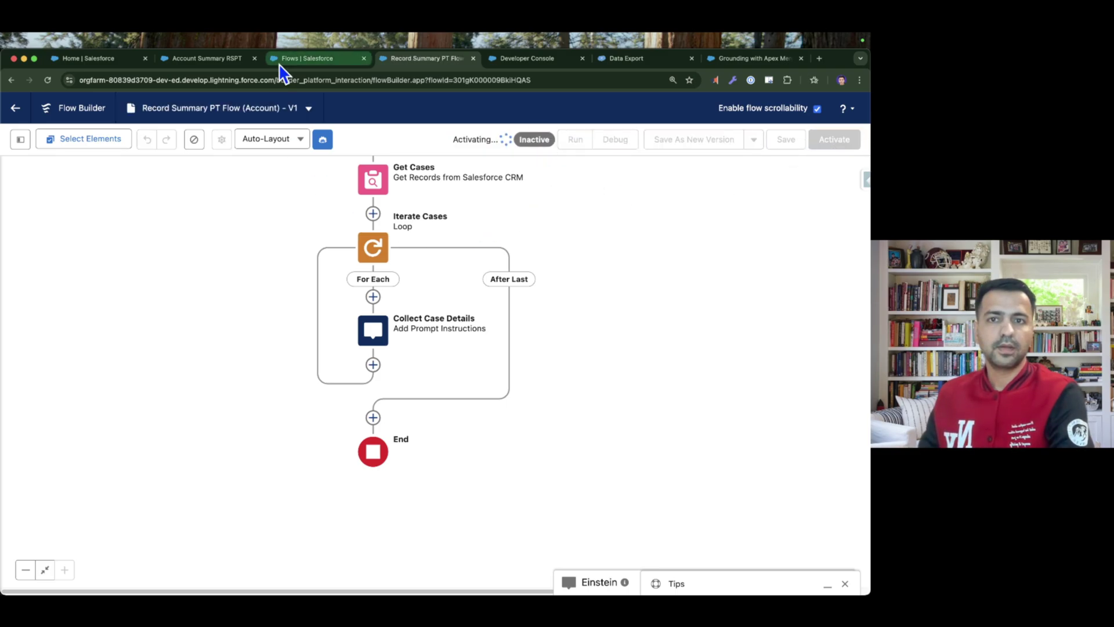
Insert the Record Summary PT Flow (Account) flow resource after "recent activities from" in the Account Summary RSPT template and save the template.
left_click(180, 60)
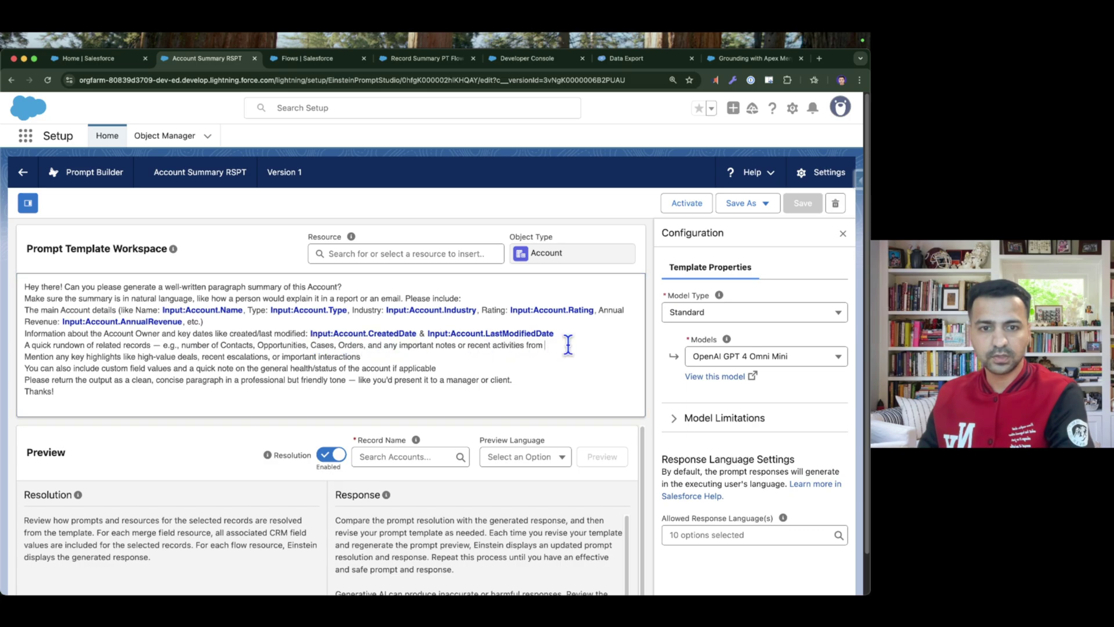
left_click(431, 254)
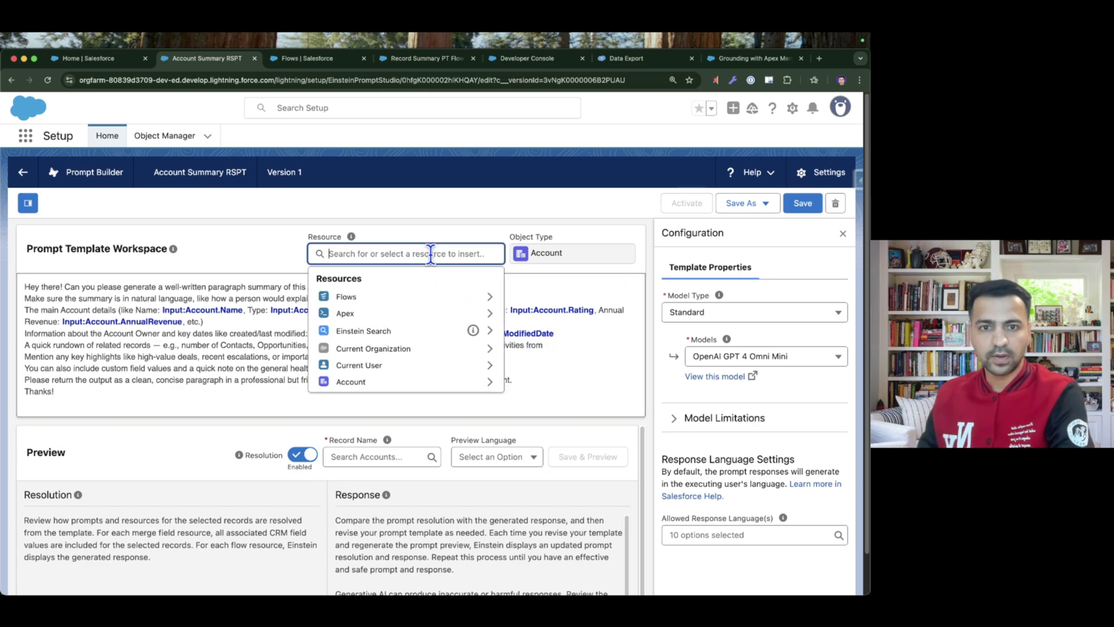
left_click(365, 299)
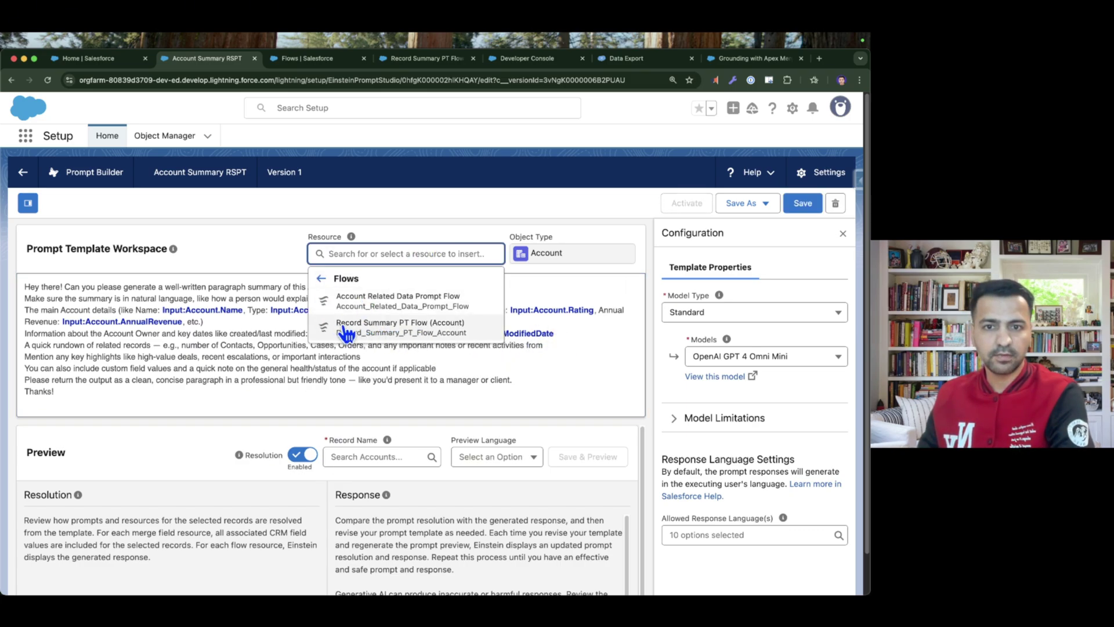
left_click(419, 328)
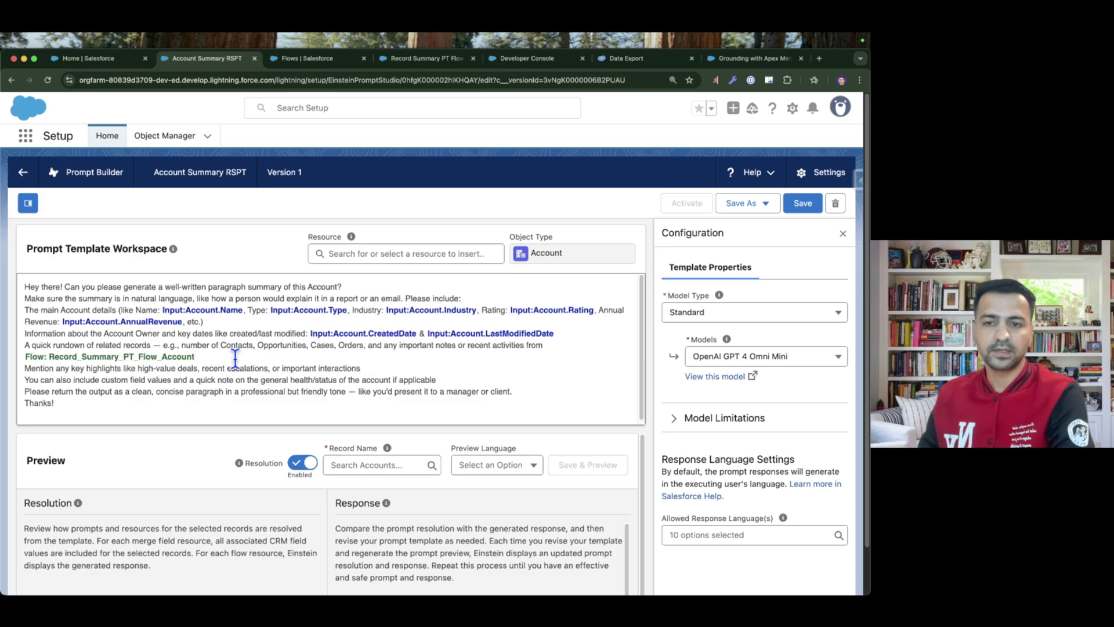
left_click(800, 204)
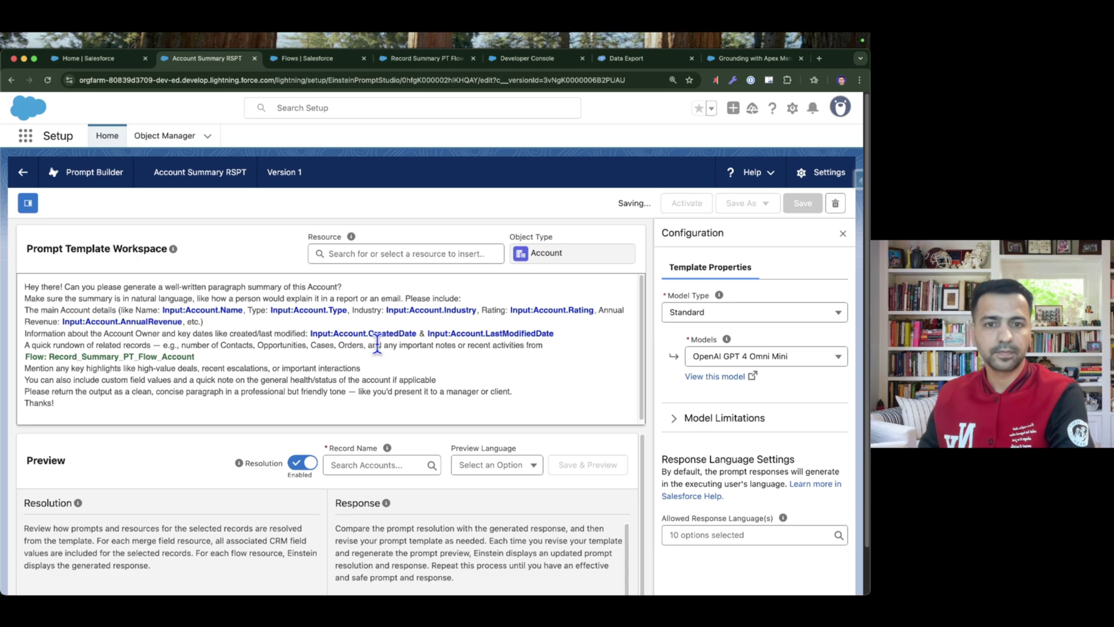
Preview the prompt template with the account record United Oil & Gas Corp. and close the configuration pane.
left_click(378, 457)
type("ber")
key("ctrl+a")
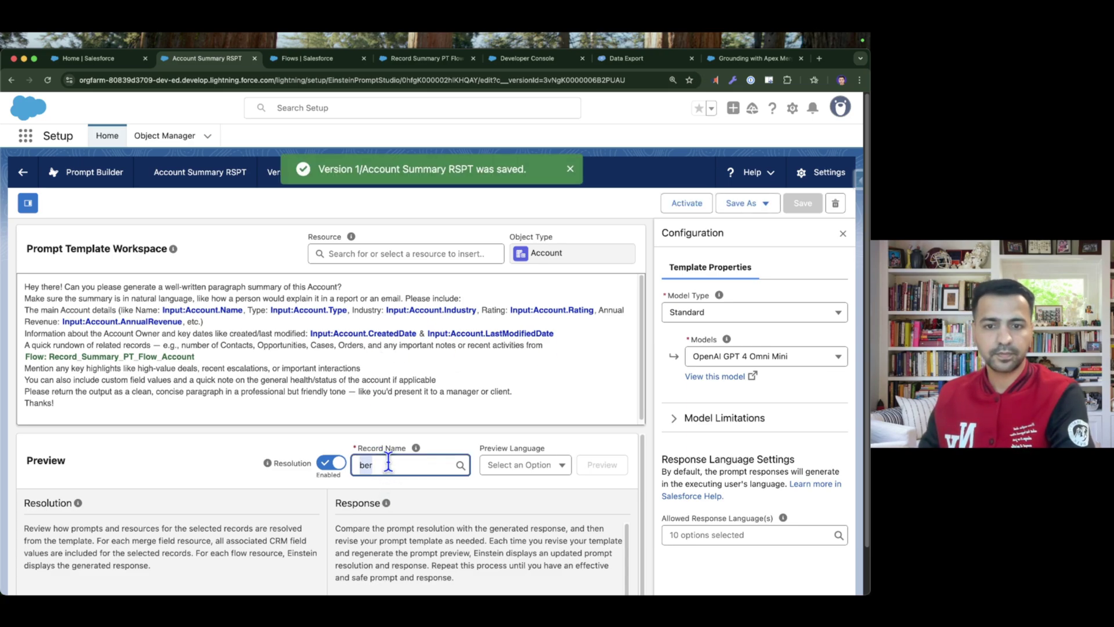
key("BackSpace")
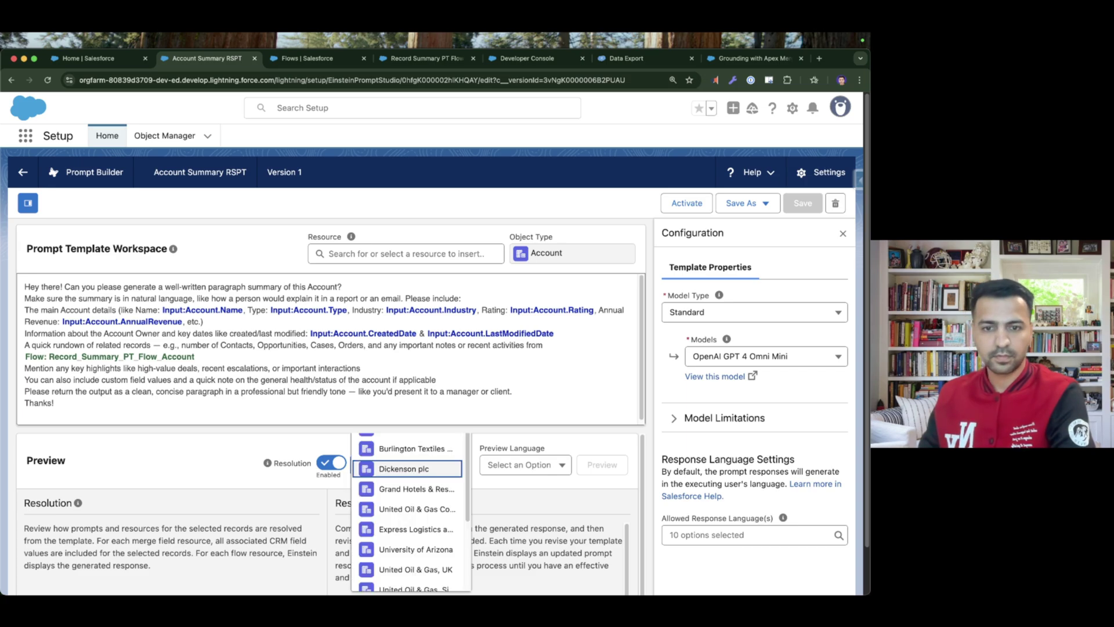
left_click(418, 509)
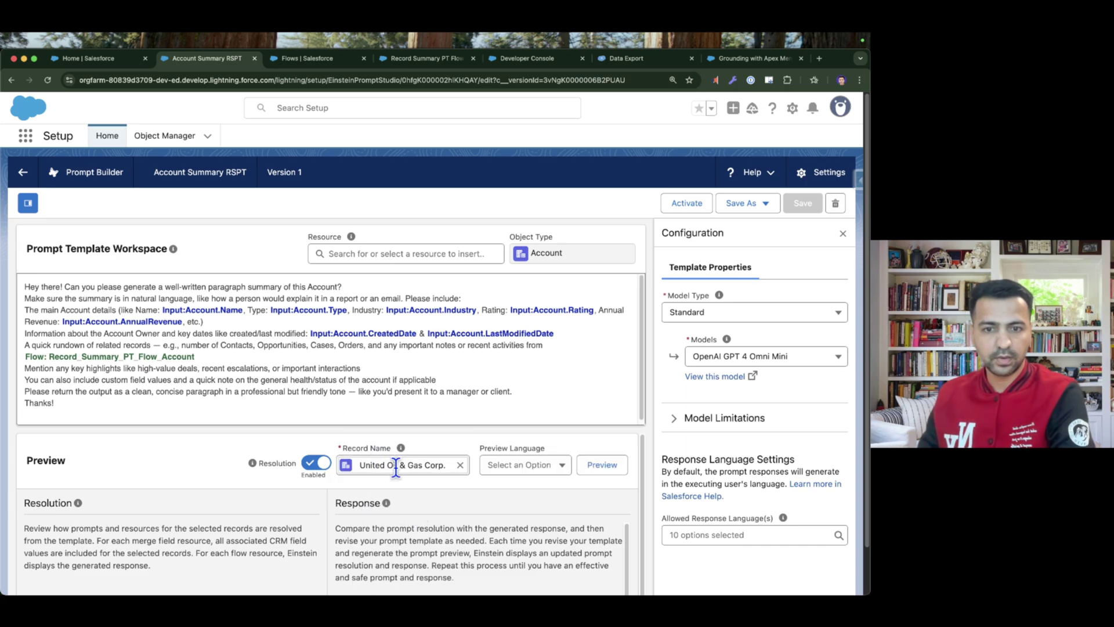
left_click(604, 469)
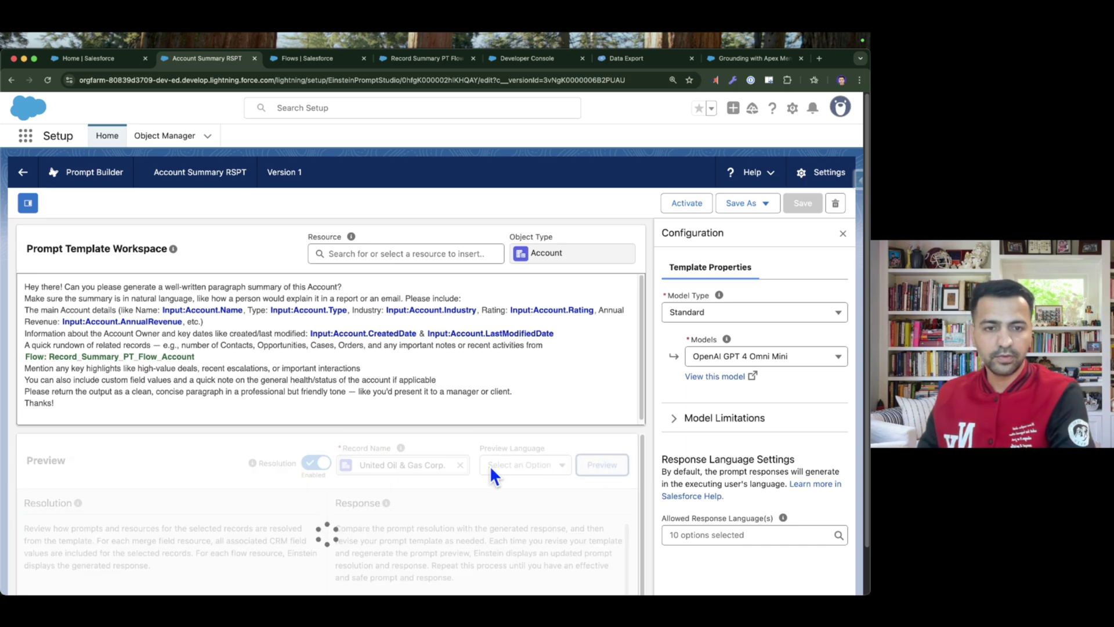
left_click(841, 233)
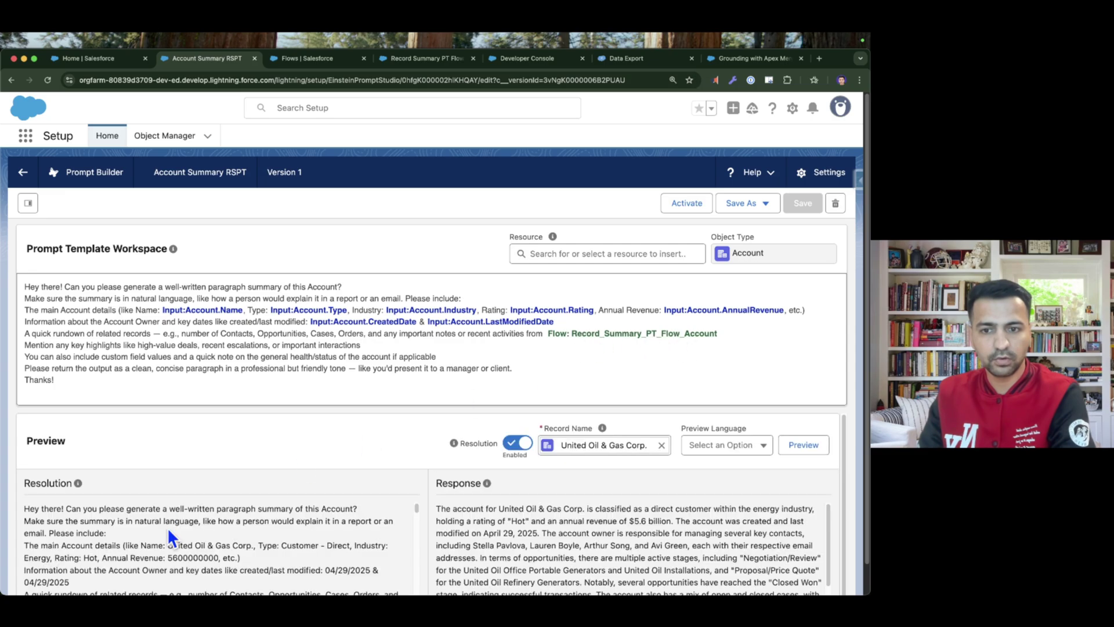
Examine the resolved prompt for the account fields and the contact, opportunity and case details supplied by the flow.
left_click_drag(25, 545, 269, 552)
scroll(270, 552, "down", 2)
scroll(269, 552, "down", 1)
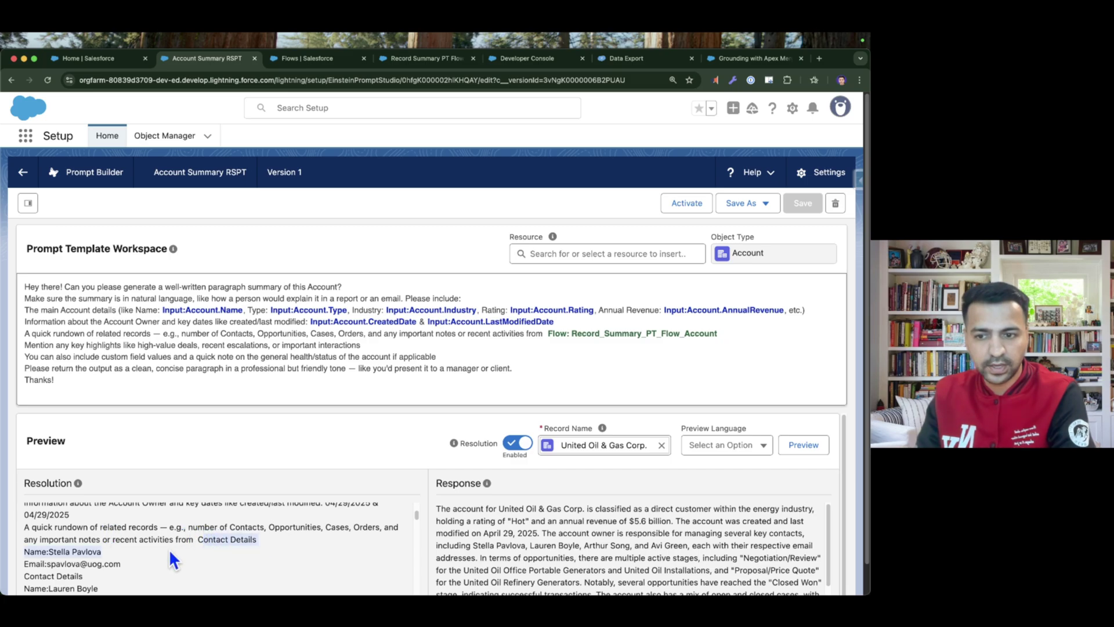
scroll(104, 549, "down", 3)
scroll(106, 552, "down", 3)
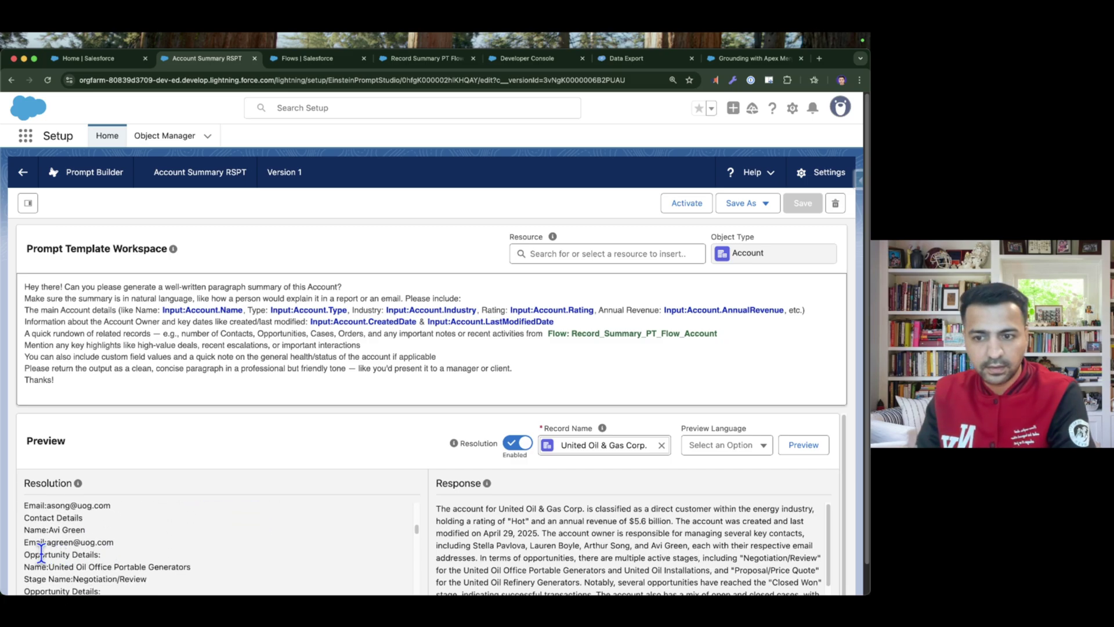
scroll(145, 560, "down", 5)
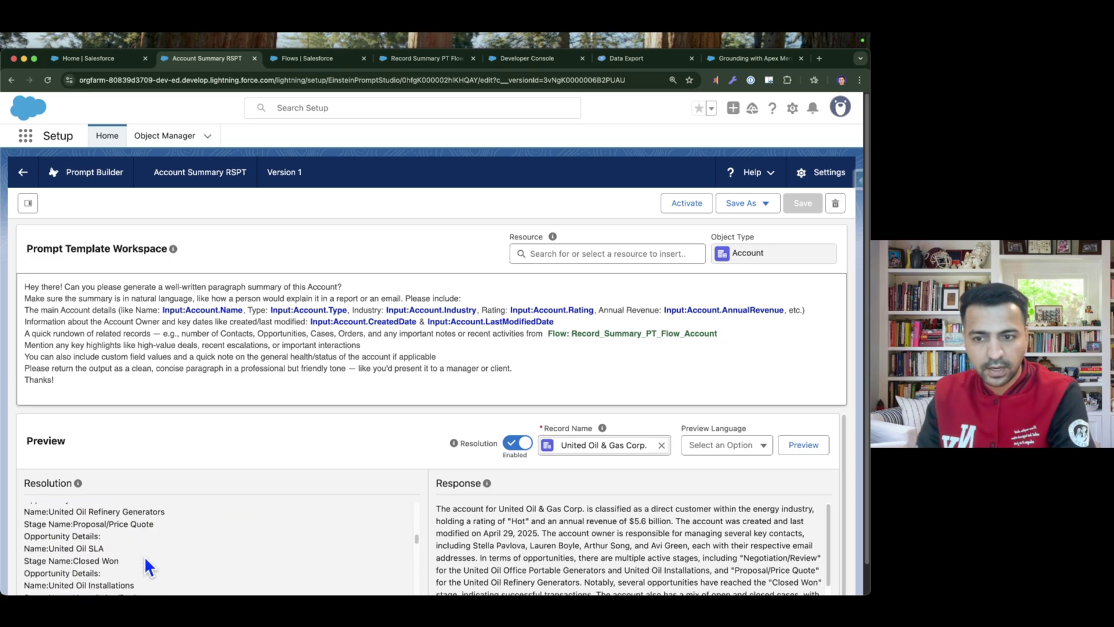
scroll(144, 556, "down", 5)
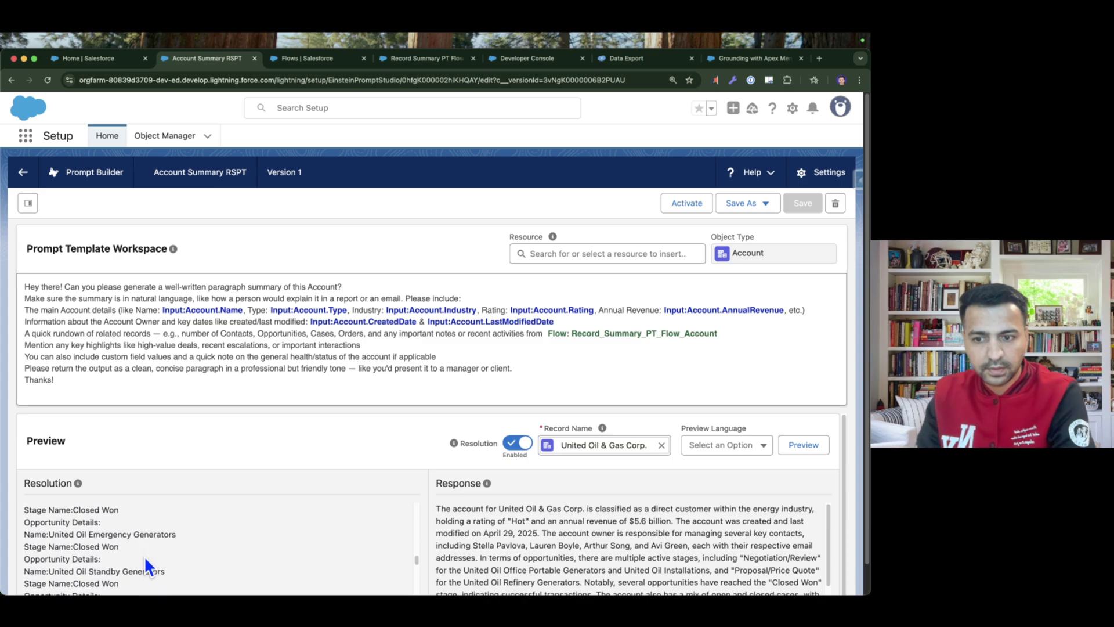
left_click_drag(24, 540, 128, 556)
scroll(130, 558, "down", 10)
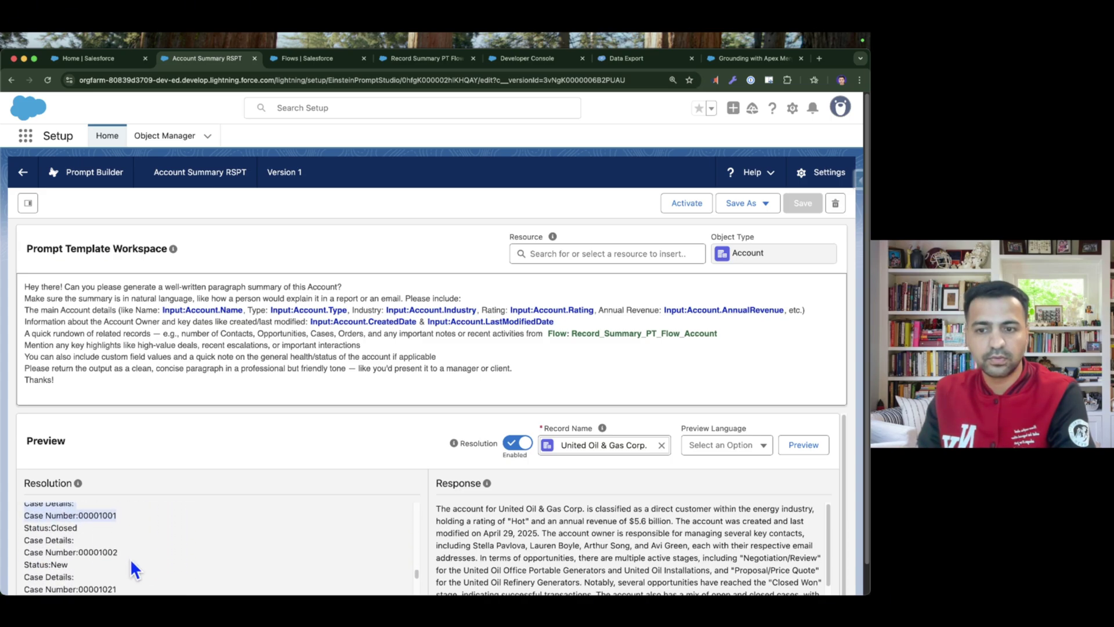
scroll(589, 519, "down", 1)
scroll(590, 519, "down", 1)
scroll(592, 531, "up", 2)
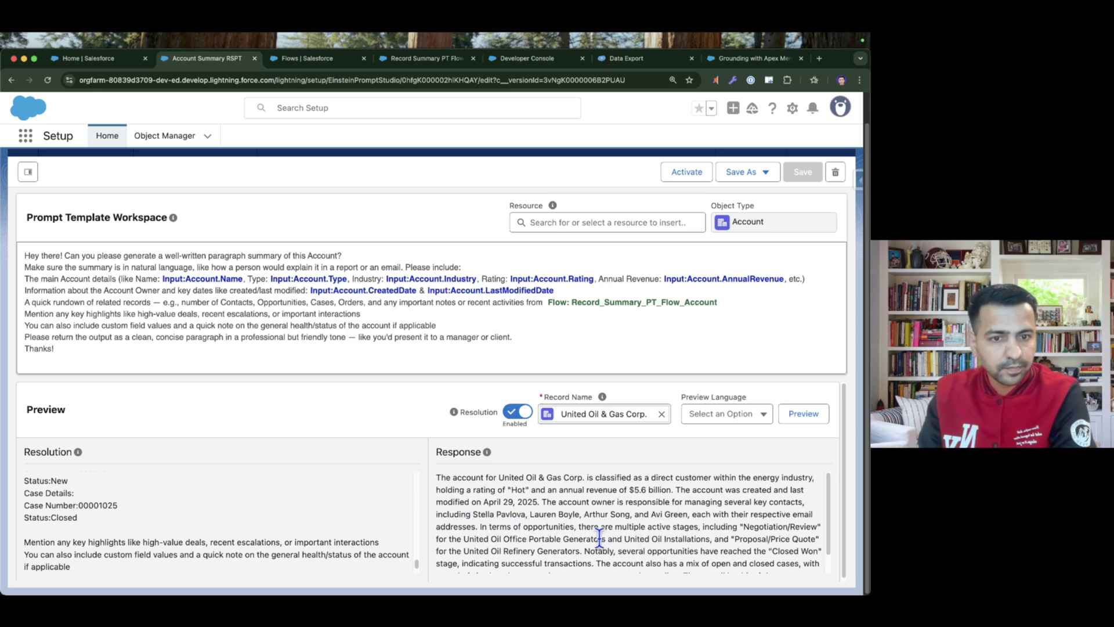
Compare the case summary in the generated response with the case statuses listed in the resolved prompt.
scroll(757, 535, "down", 2)
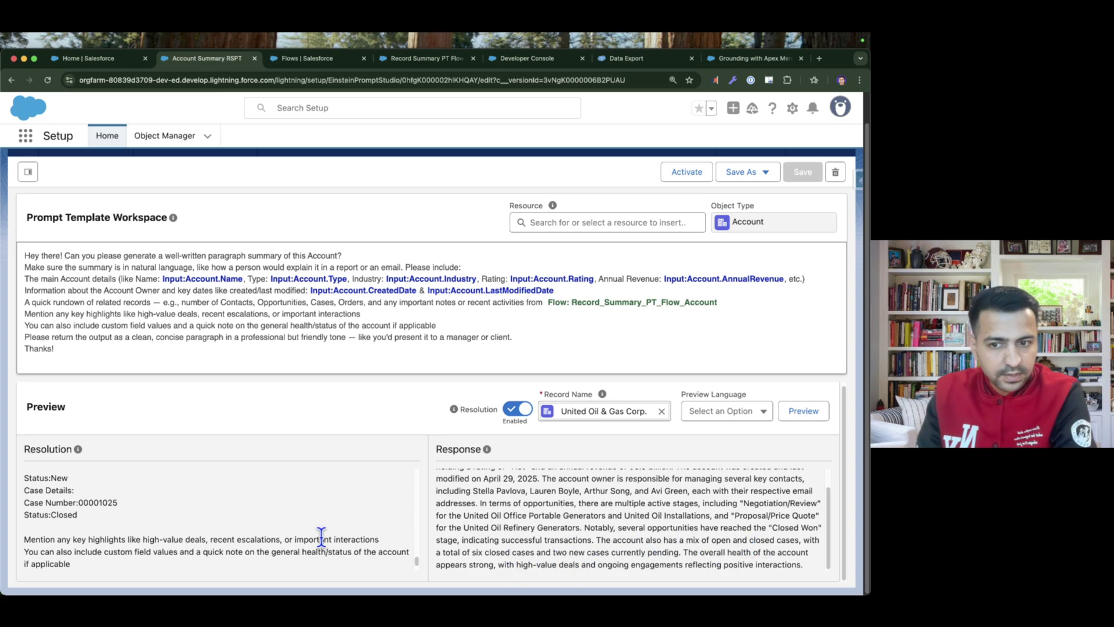
scroll(52, 544, "up", 1)
scroll(54, 543, "up", 6)
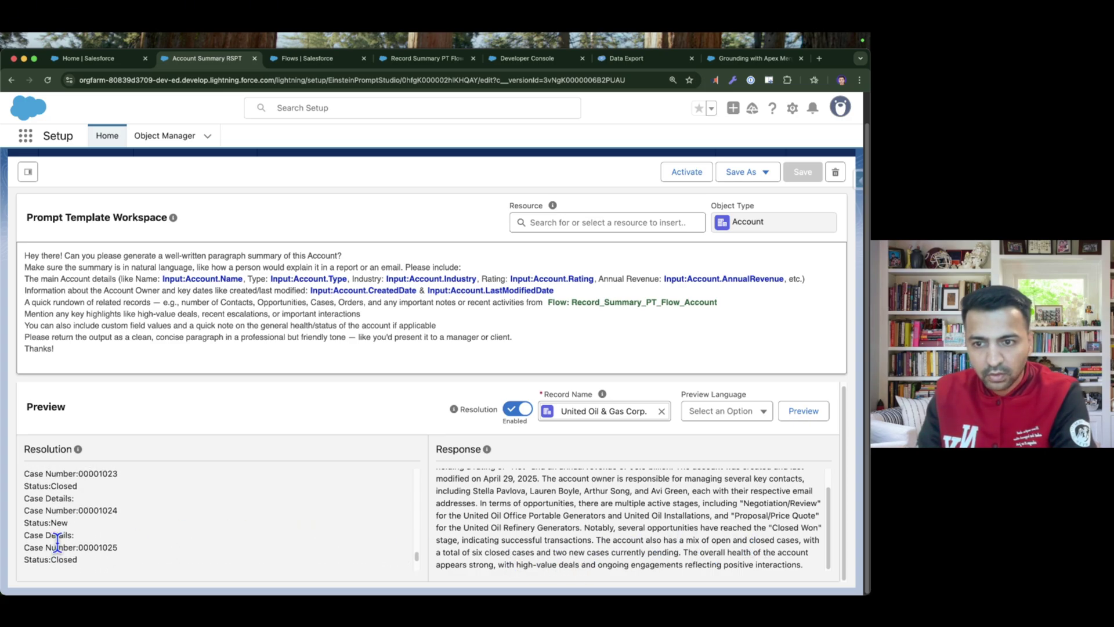
scroll(59, 542, "up", 3)
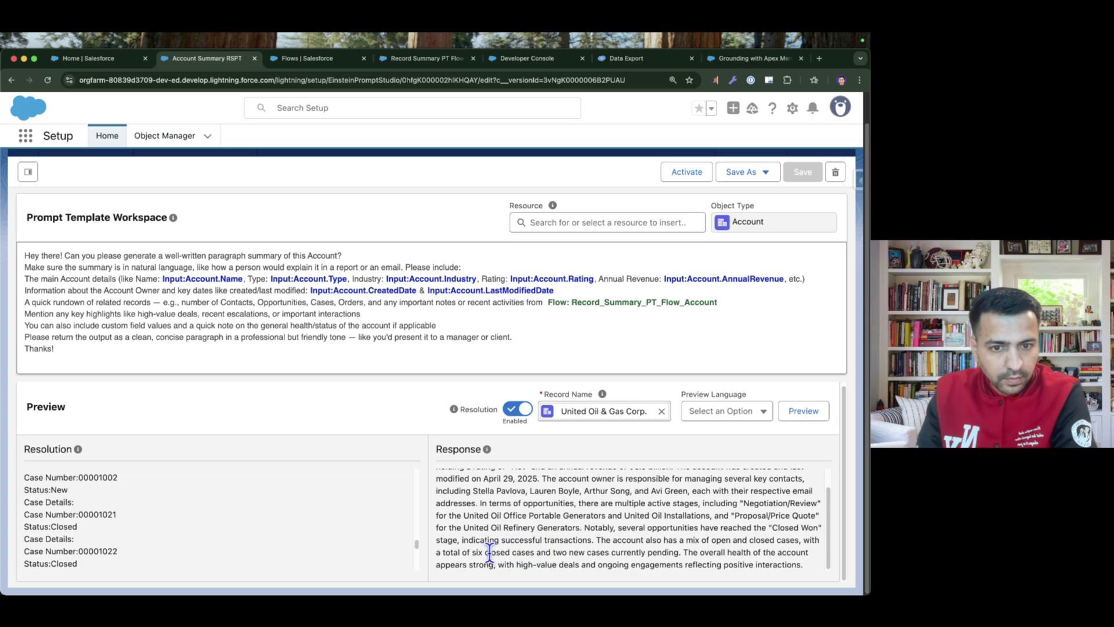
left_click_drag(444, 552, 678, 554)
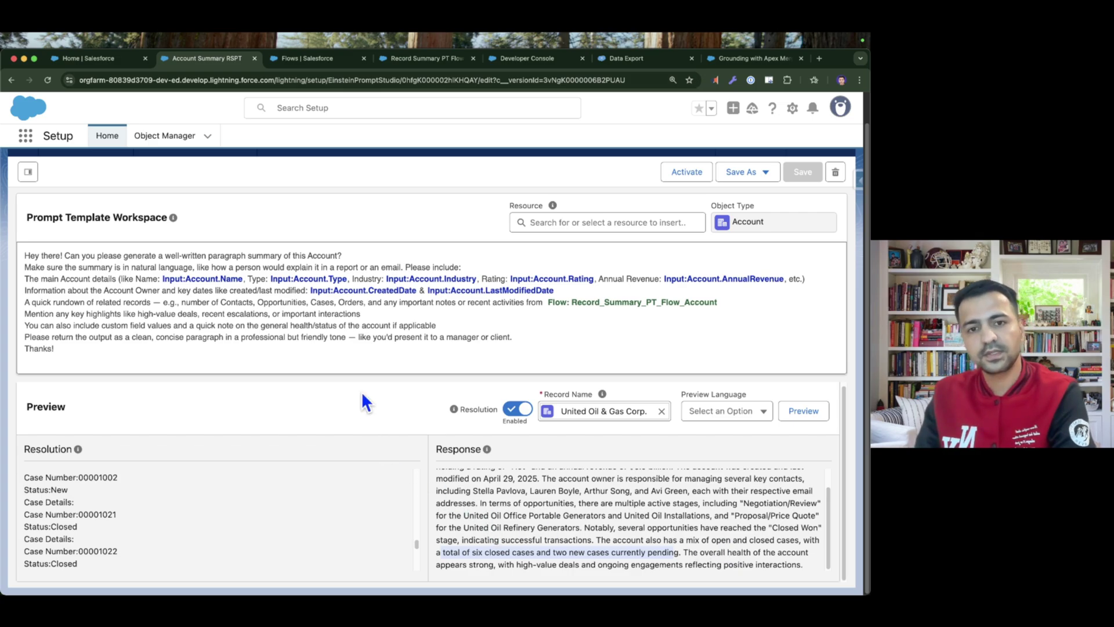
Look over the complete prompt text in the template workspace and switch to the PowerPoint slide show.
left_click(522, 351)
scroll(522, 350, "up", 1)
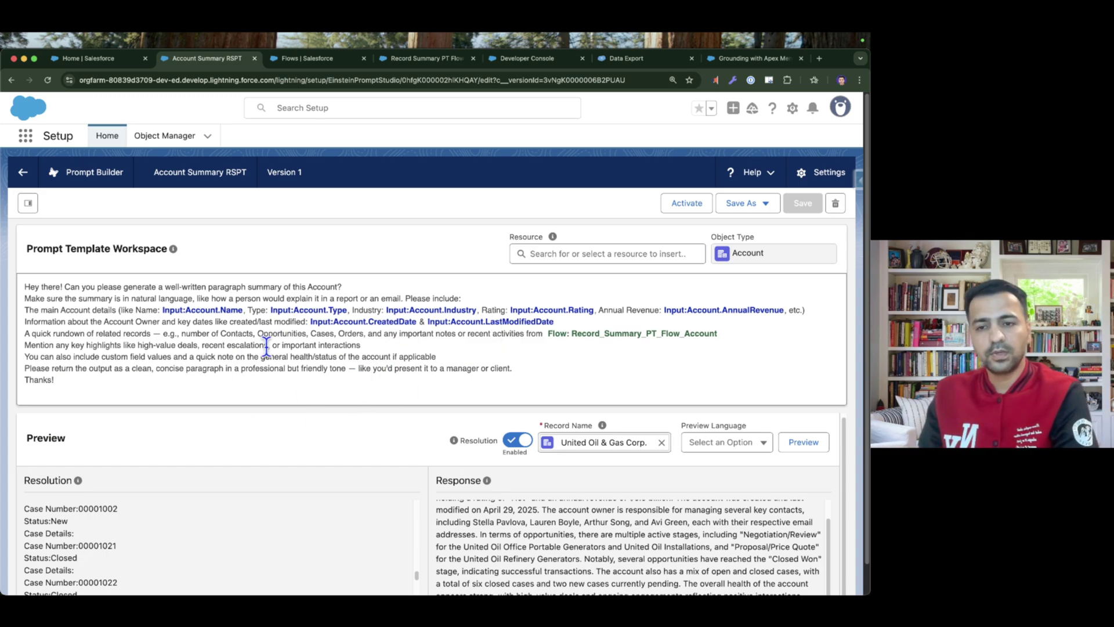
left_click_drag(522, 378, 90, 268)
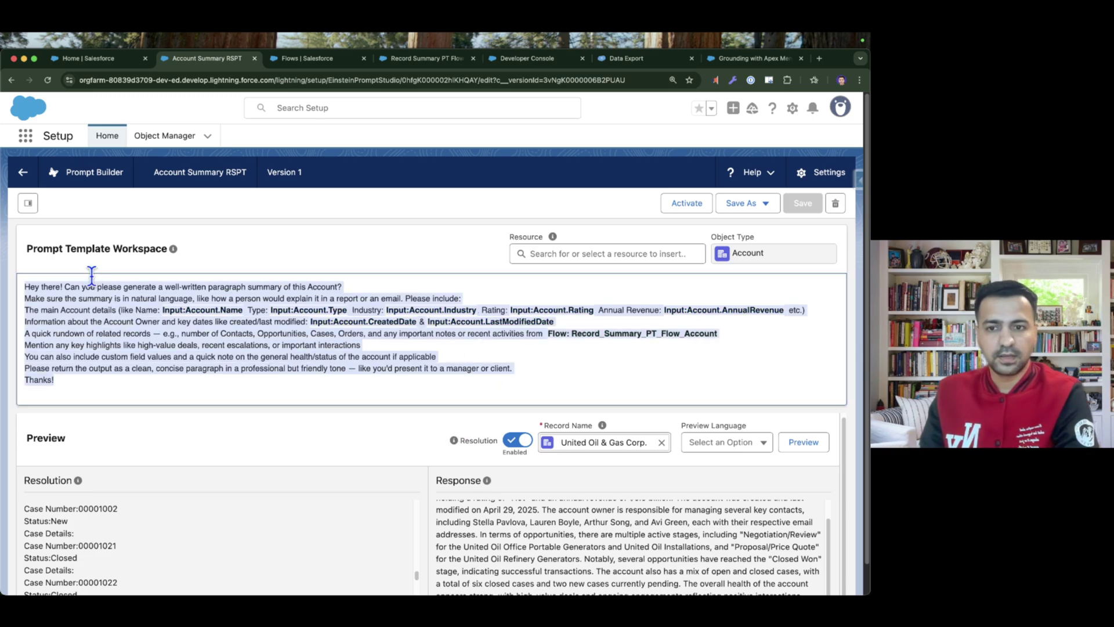
double_click(25, 480)
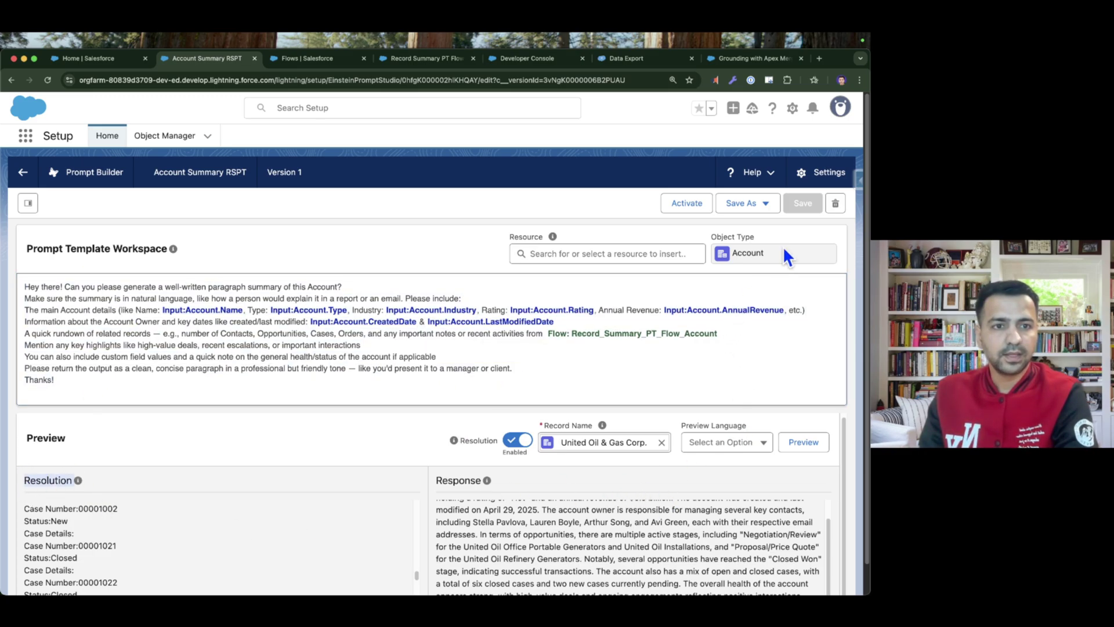
left_click_drag(495, 377, 254, 366)
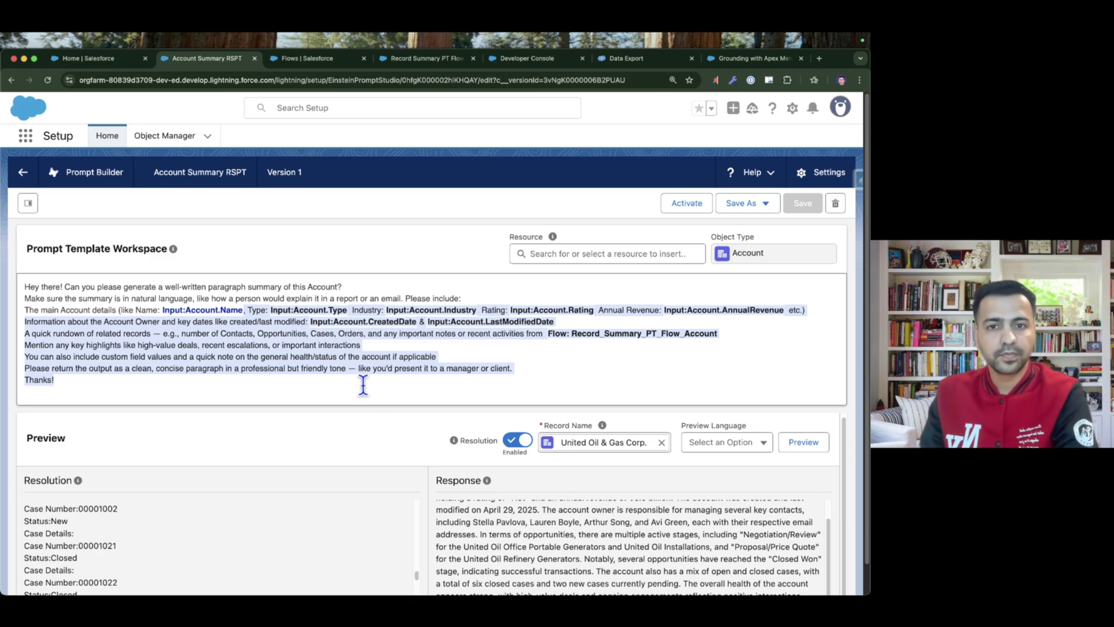
key("super+Tab")
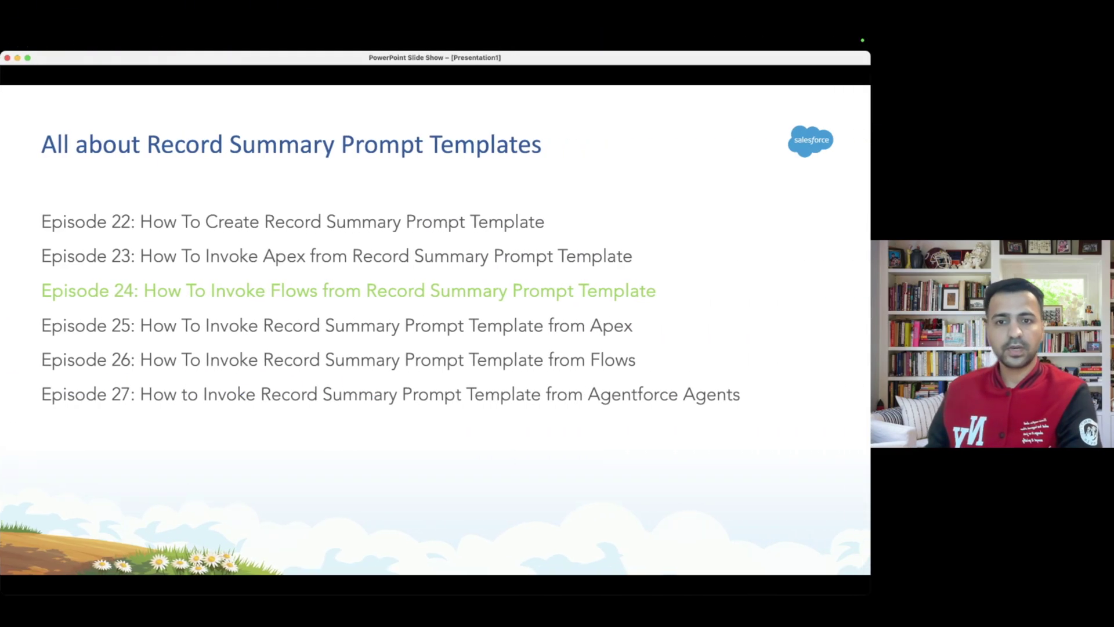